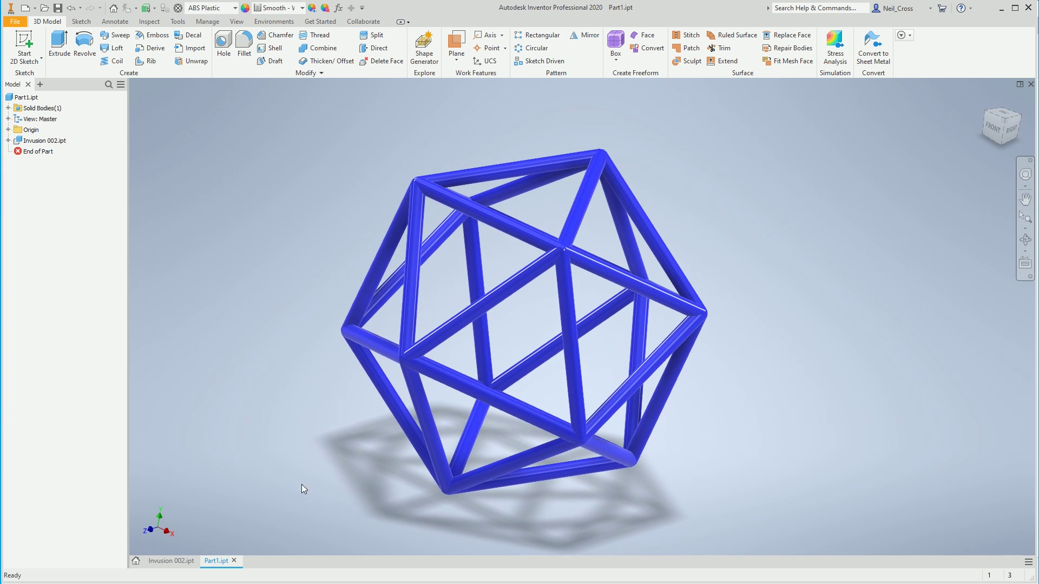
Compare Part1 against the Invusion 002 model, then select Part1 in the browser.
left_click(185, 562)
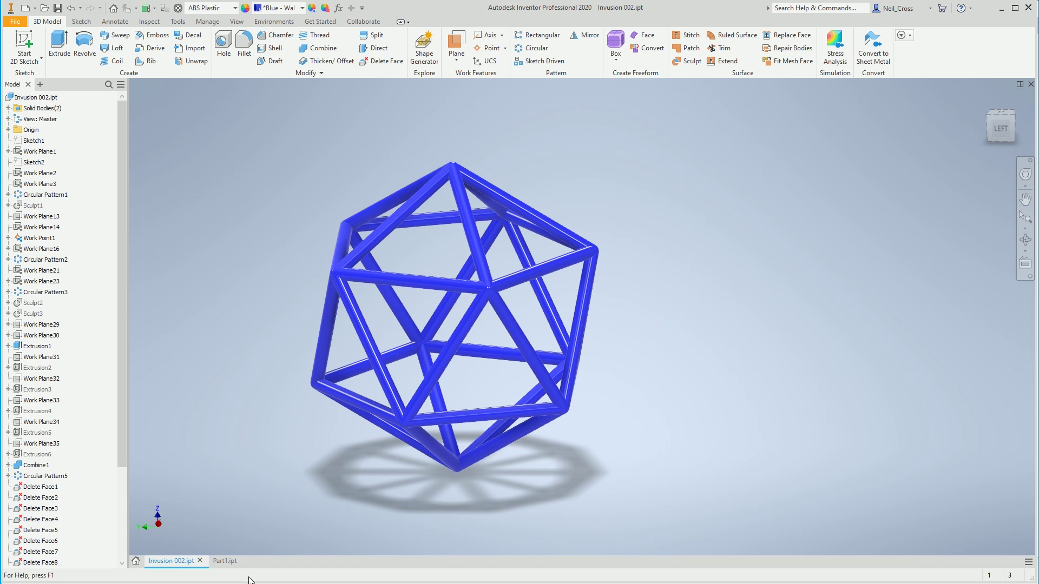
left_click(225, 561)
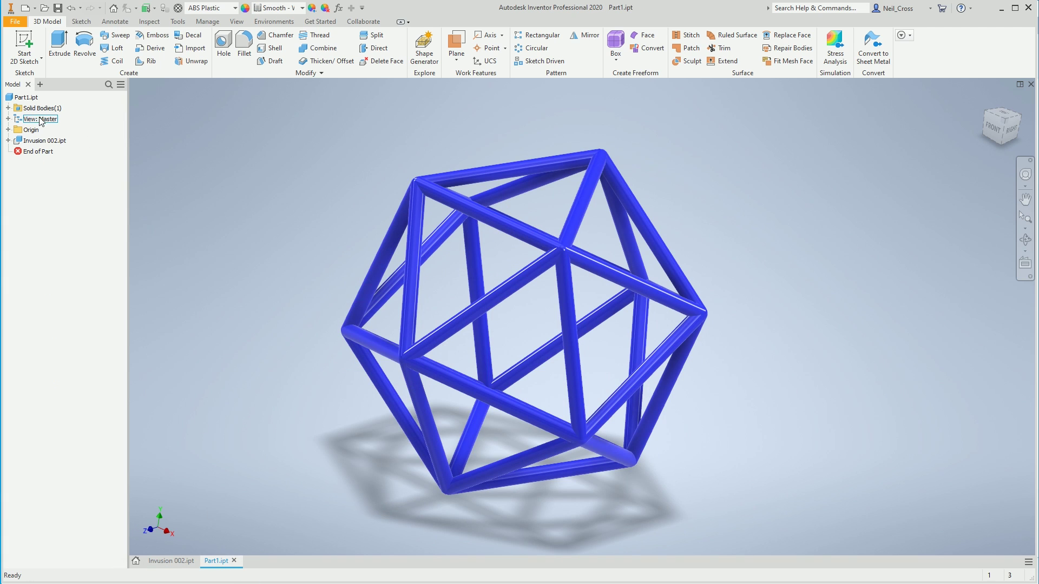
left_click(30, 97)
Check Part1's physical iProperties: ABS Plastic, 0.002 kg, 4270.423 mm^2 area, 2200.119 mm^3 volume.
right_click(33, 101)
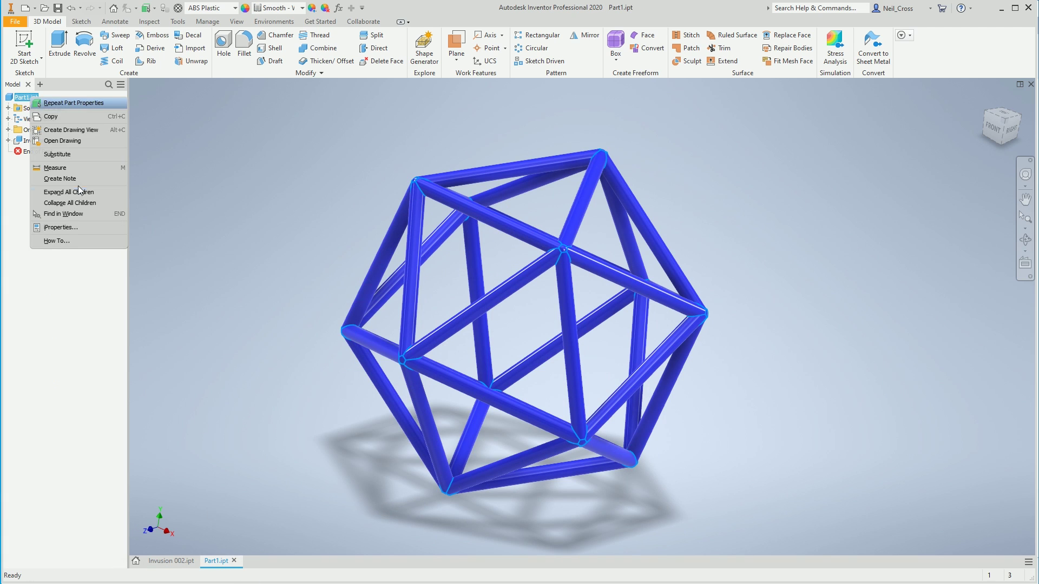
left_click(82, 232)
left_click(681, 132)
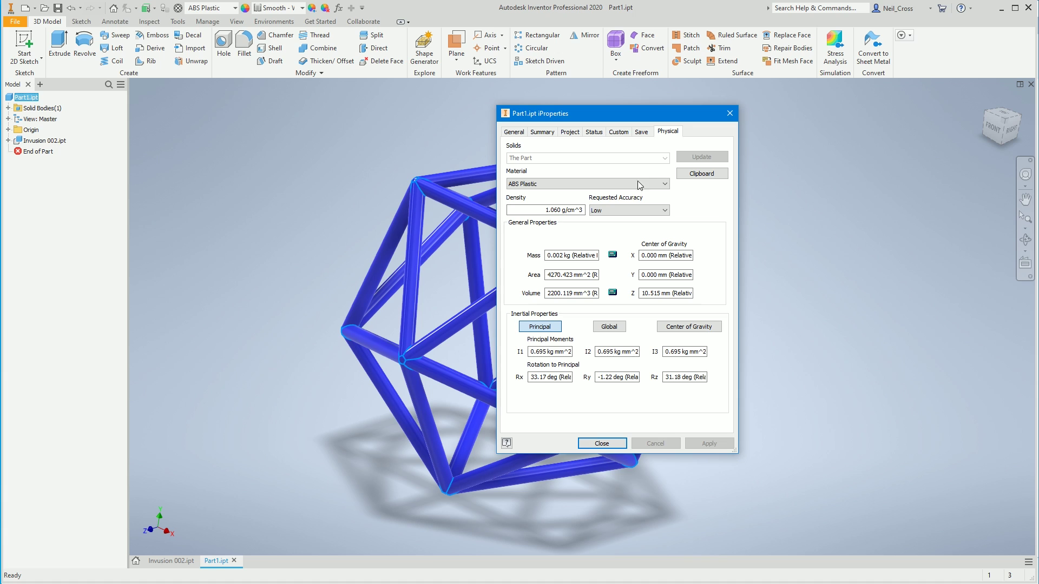
left_click_drag(573, 257, 547, 257)
left_click(574, 273)
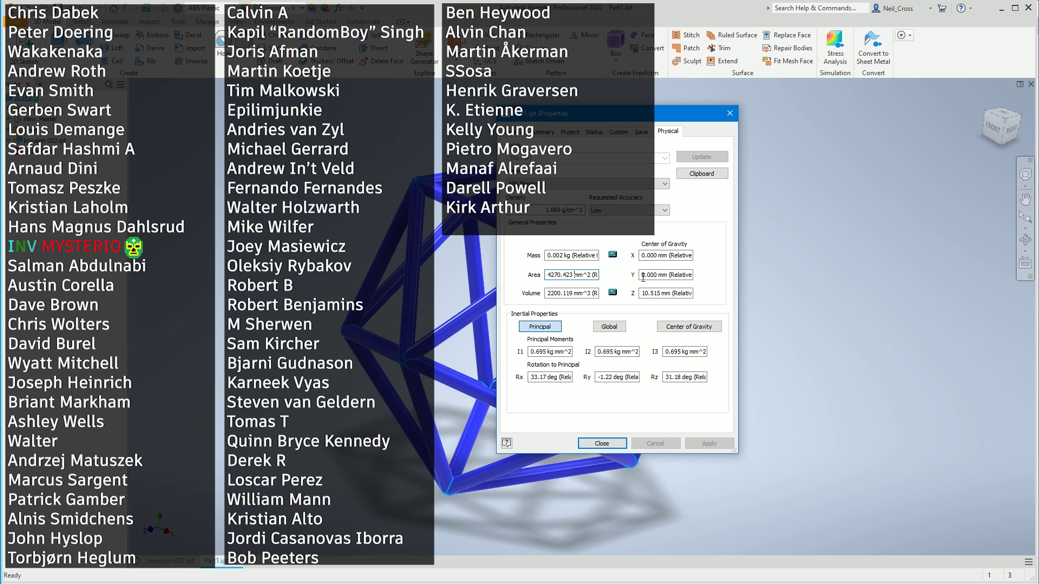
left_click_drag(573, 274, 547, 276)
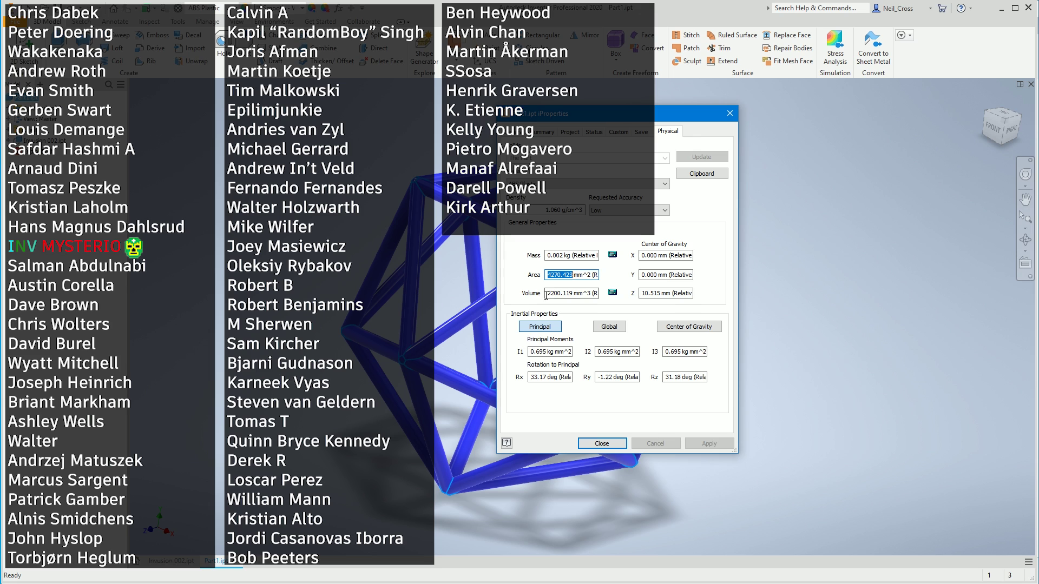
left_click(546, 294)
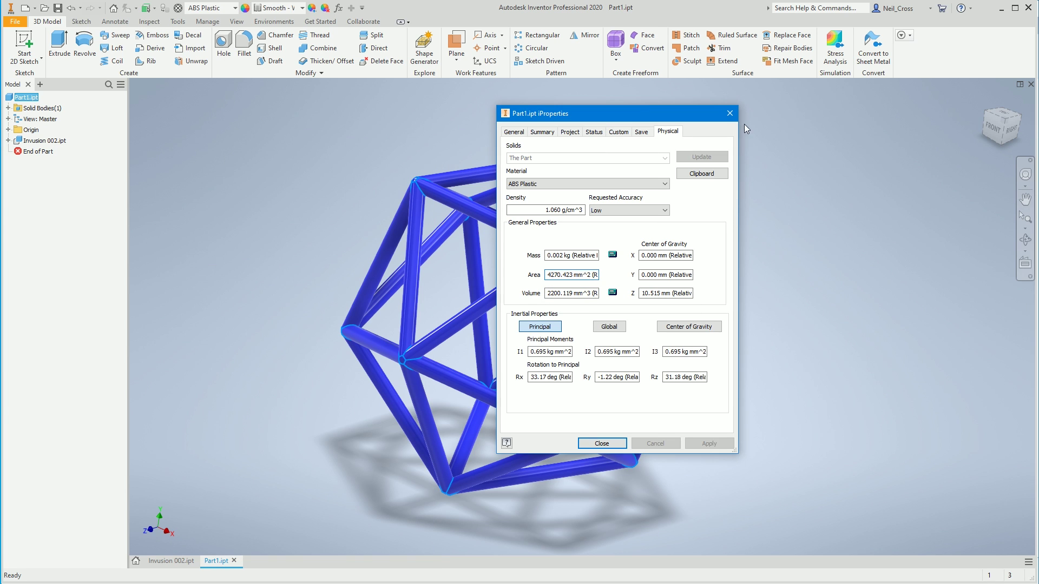
Close Part1's iProperties and scroll through the Invusion 002 feature history.
left_click(729, 113)
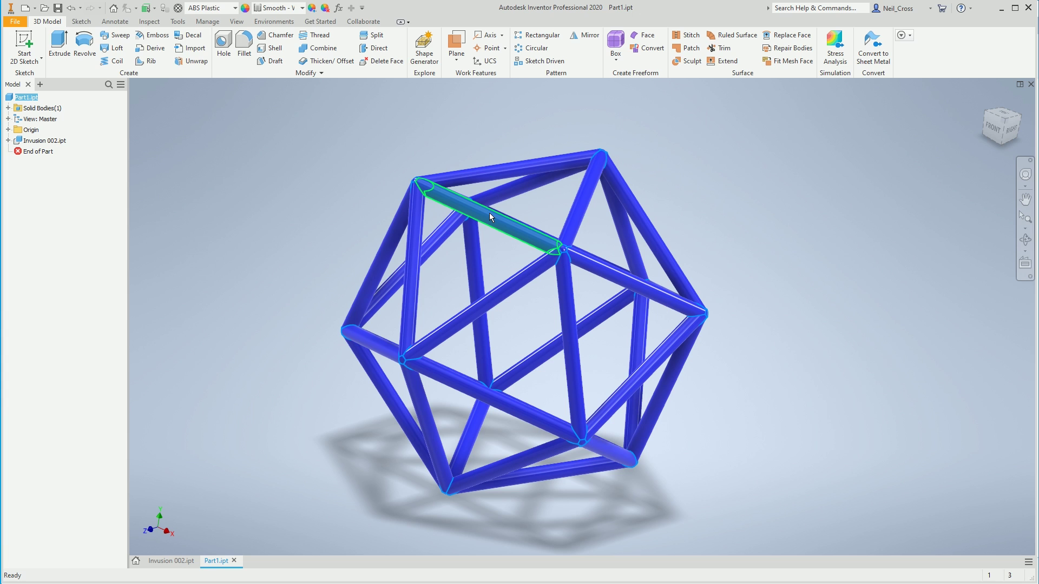
left_click(171, 561)
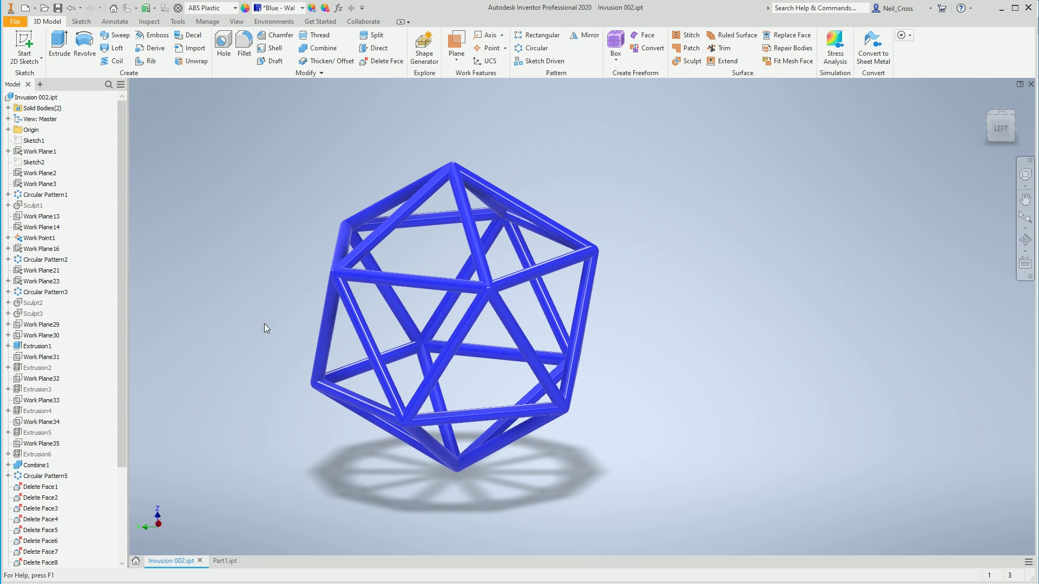
left_click_drag(122, 157, 122, 259)
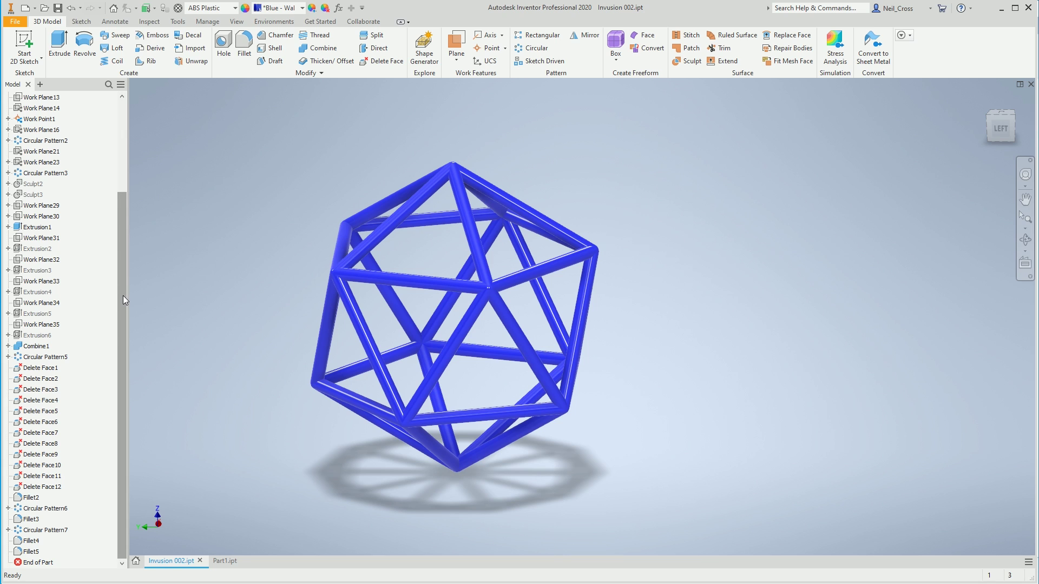
left_click_drag(122, 295, 130, 190)
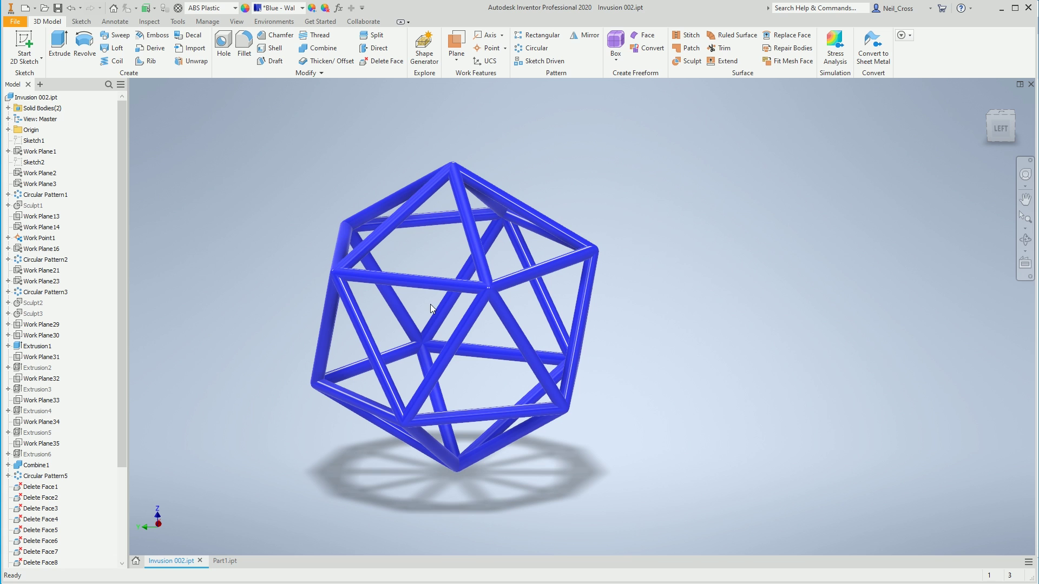
Create a new part, Part3, from the Standard.ipt template and begin a 2D sketch.
key("ctrl+Tab")
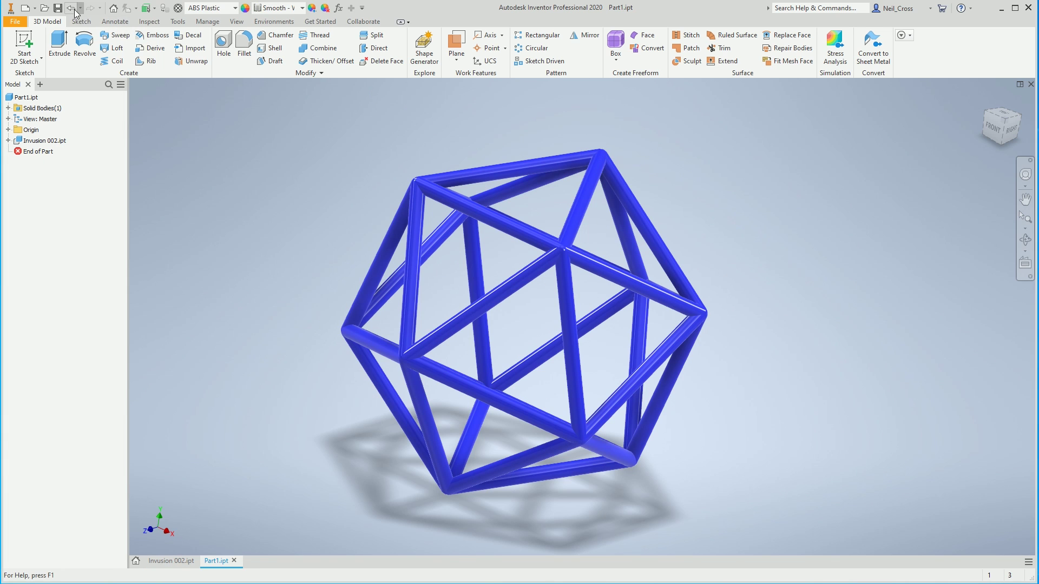
left_click(27, 8)
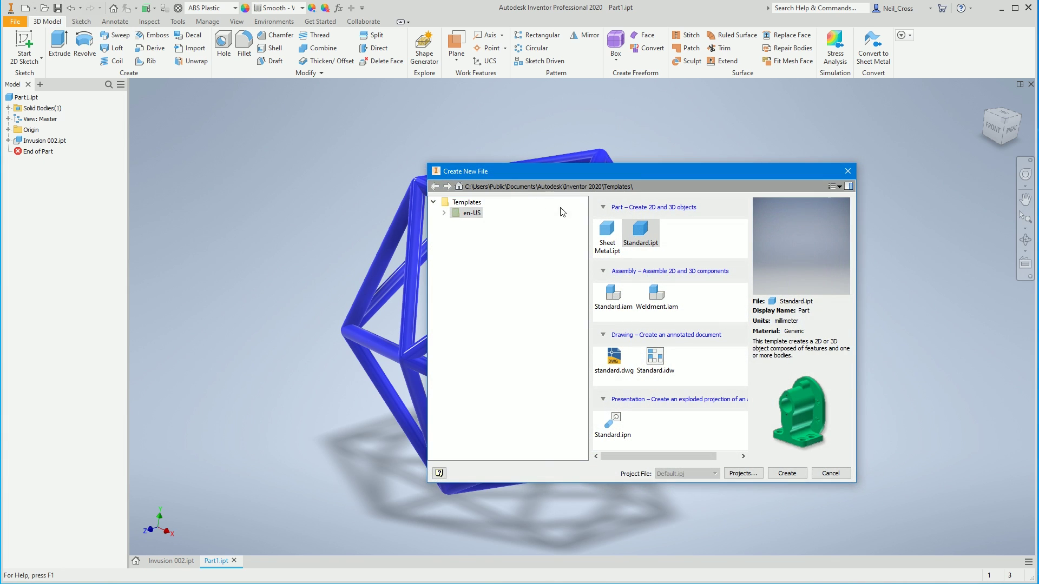
double_click(653, 233)
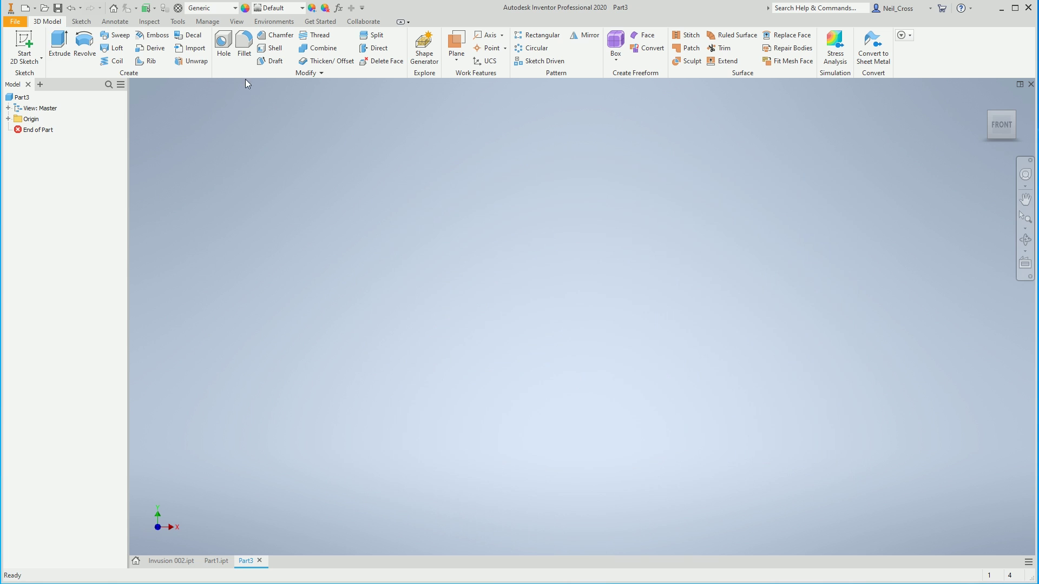
left_click(24, 48)
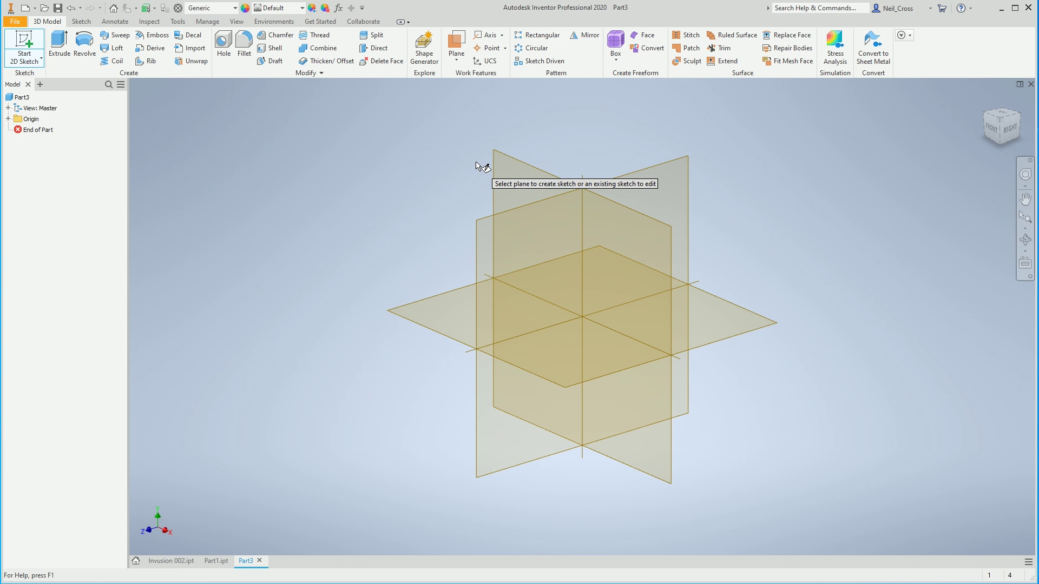
Draw a five-sided polygon on the XY plane, centred below-right of the origin.
left_click(515, 178)
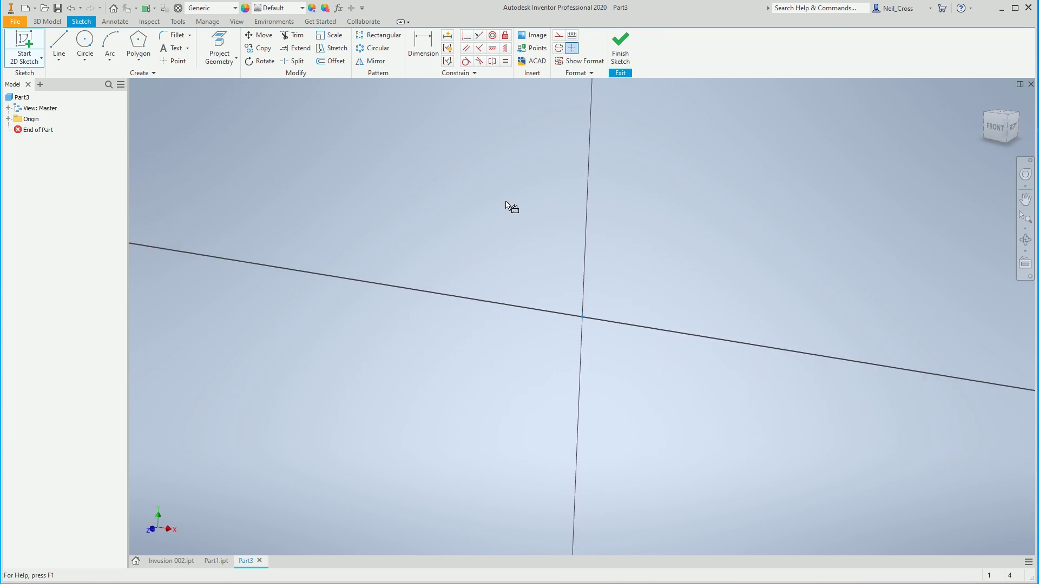
left_click(137, 62)
left_click(150, 272)
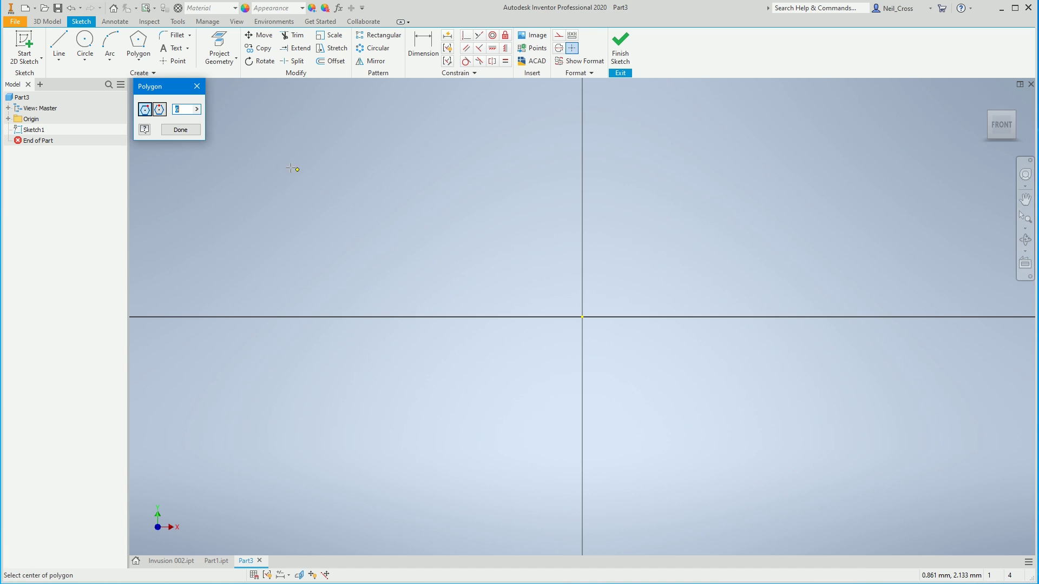
type("5")
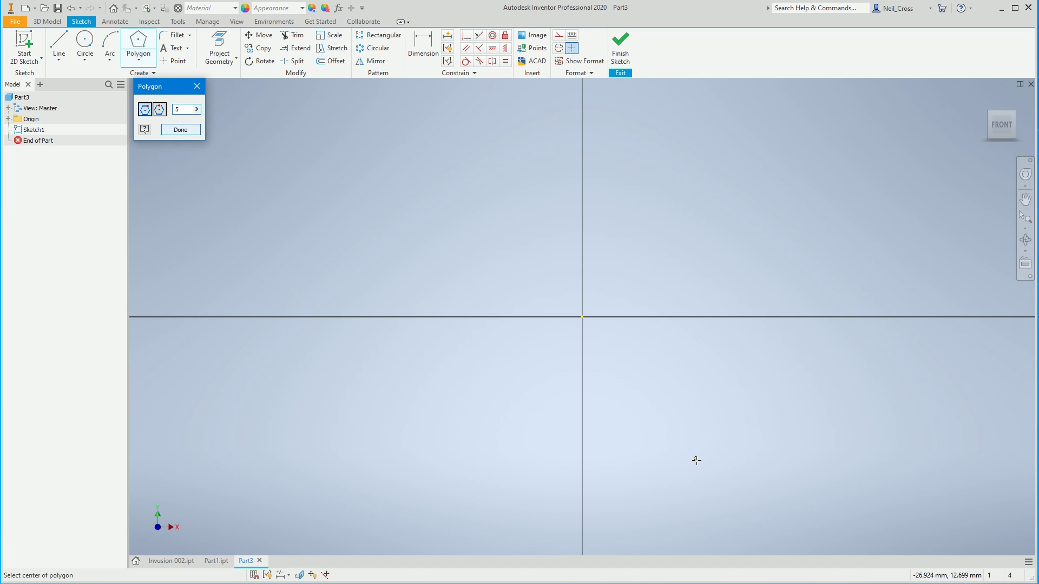
middle_click_drag(614, 383, 594, 325)
left_click(633, 432)
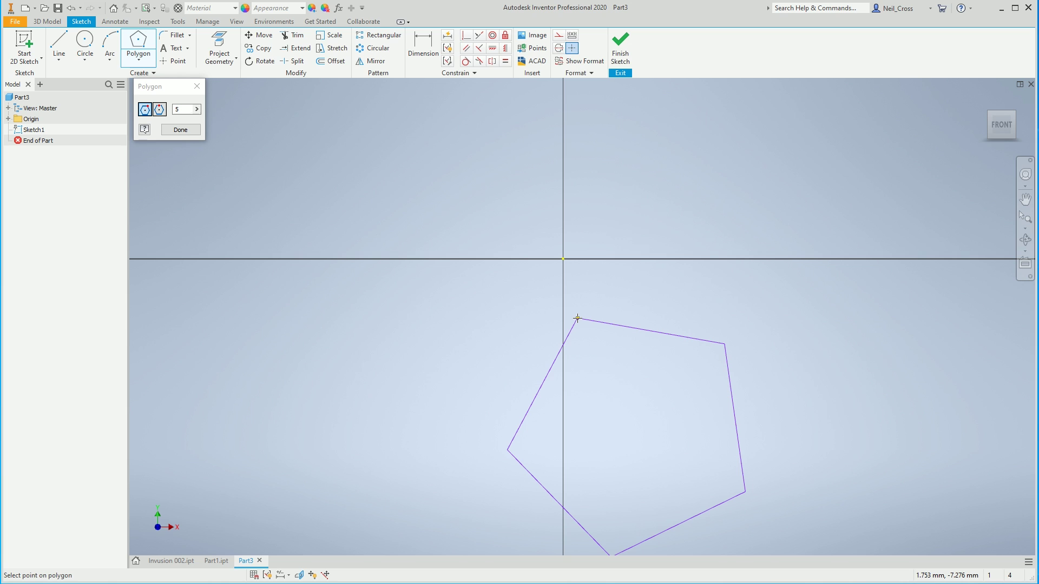
left_click(577, 318)
Convert the whole pentagon to construction geometry.
scroll(595, 384, "down", 2)
scroll(612, 379, "up", 1)
key("Escape")
left_click_drag(504, 278, 745, 450)
left_click(571, 47)
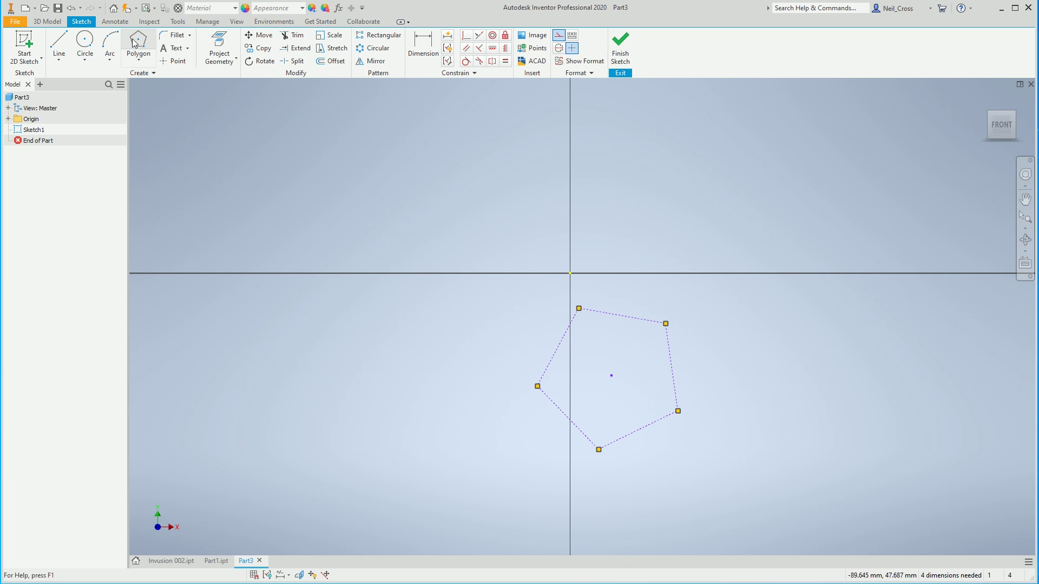
Draw two concentric circles at the pentagon's centre, the larger about 17.5 mm radius.
left_click(85, 43)
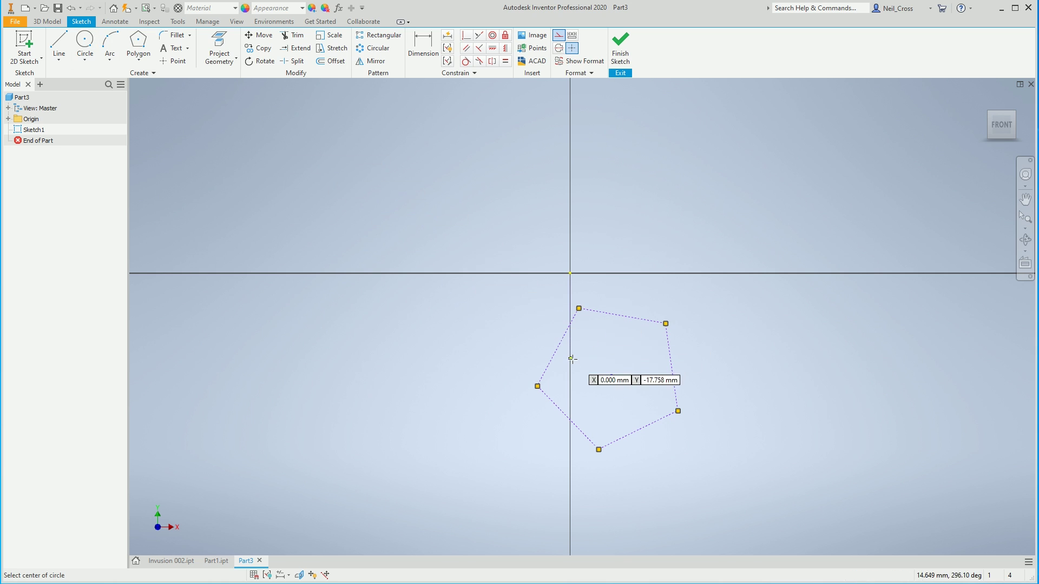
left_click(611, 375)
left_click(537, 386)
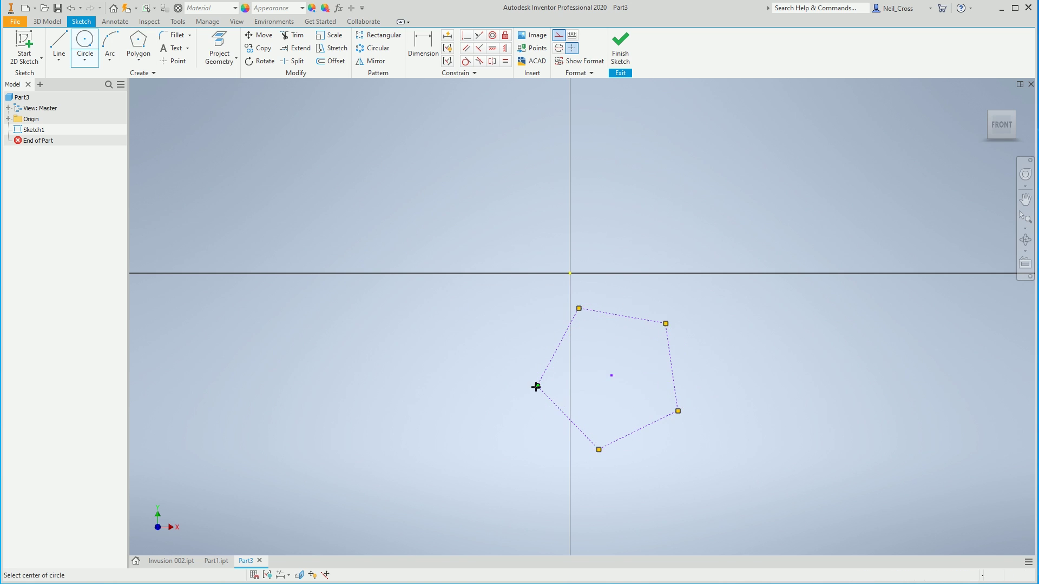
left_click(611, 376)
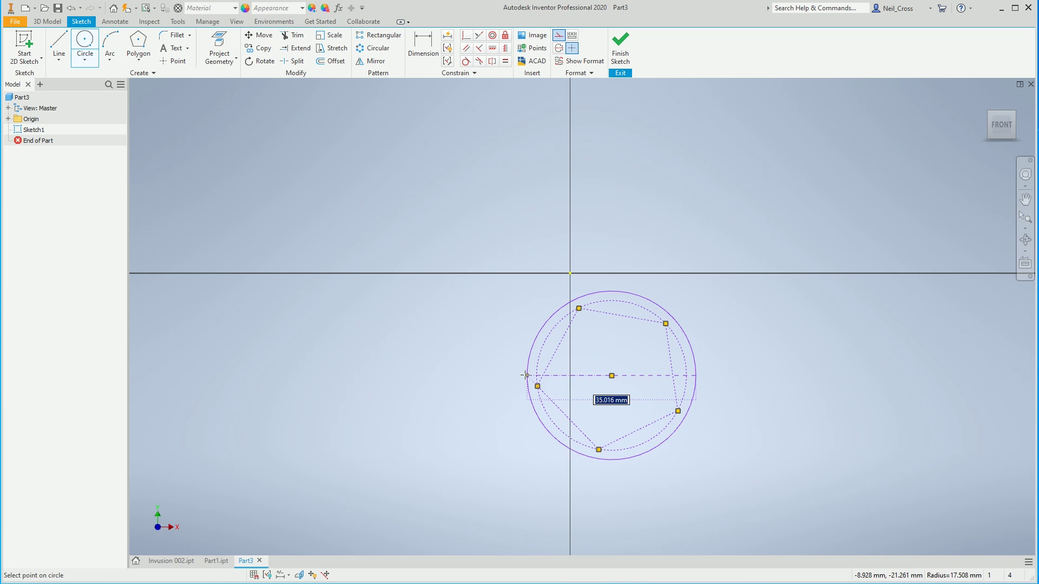
left_click(526, 375)
key("Escape")
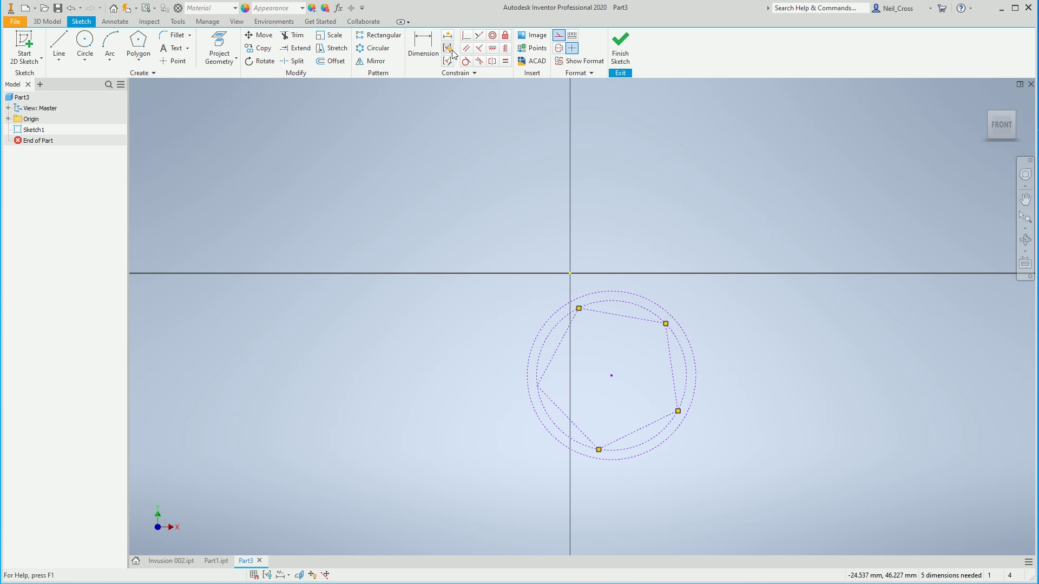
Align the centre vertically under the origin, level the left vertex with it, and enlarge the pentagon.
left_click(505, 47)
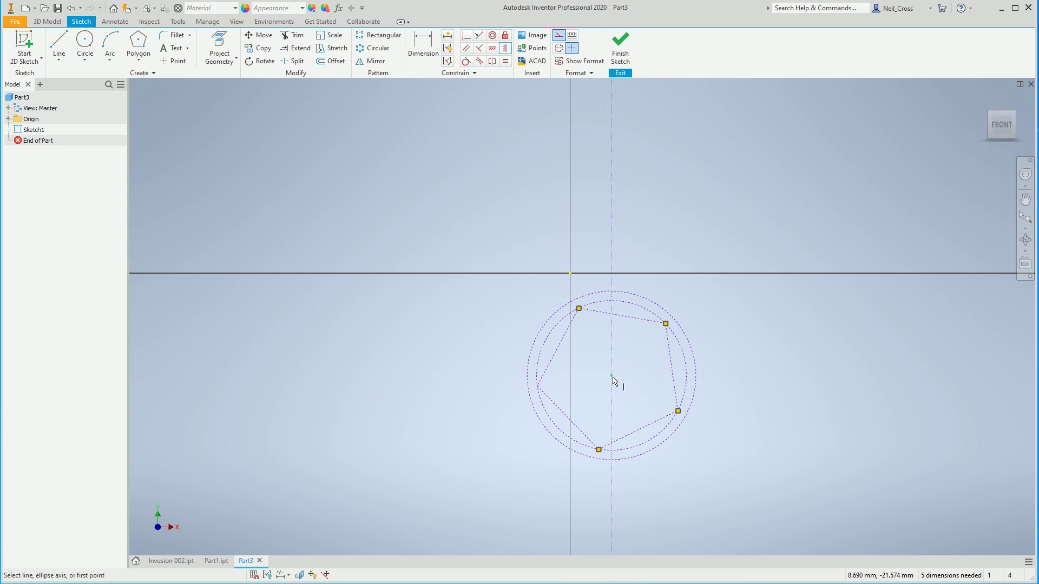
left_click(612, 377)
left_click(570, 273)
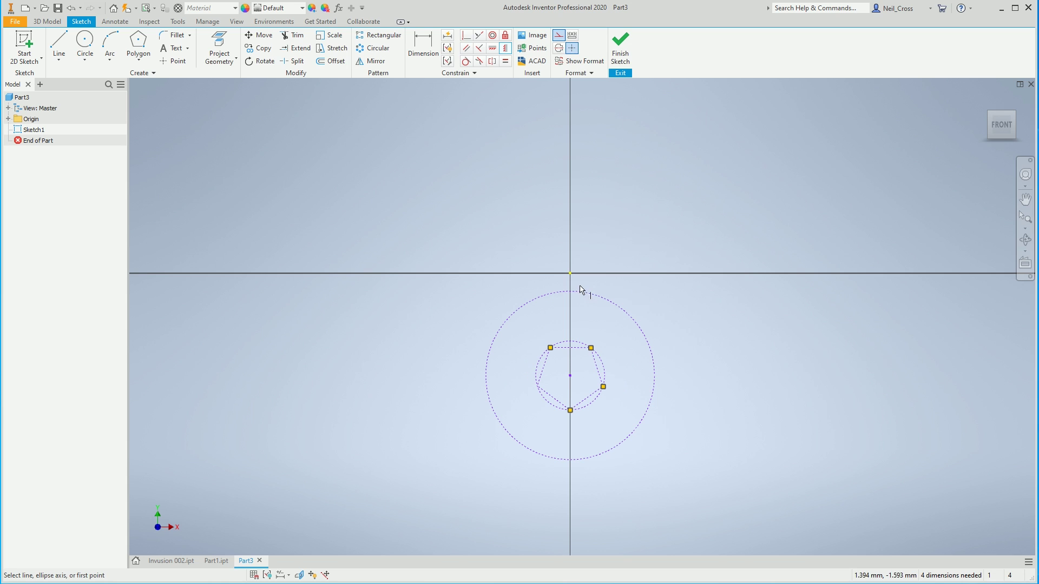
key("Escape")
left_click(493, 47)
left_click(570, 376)
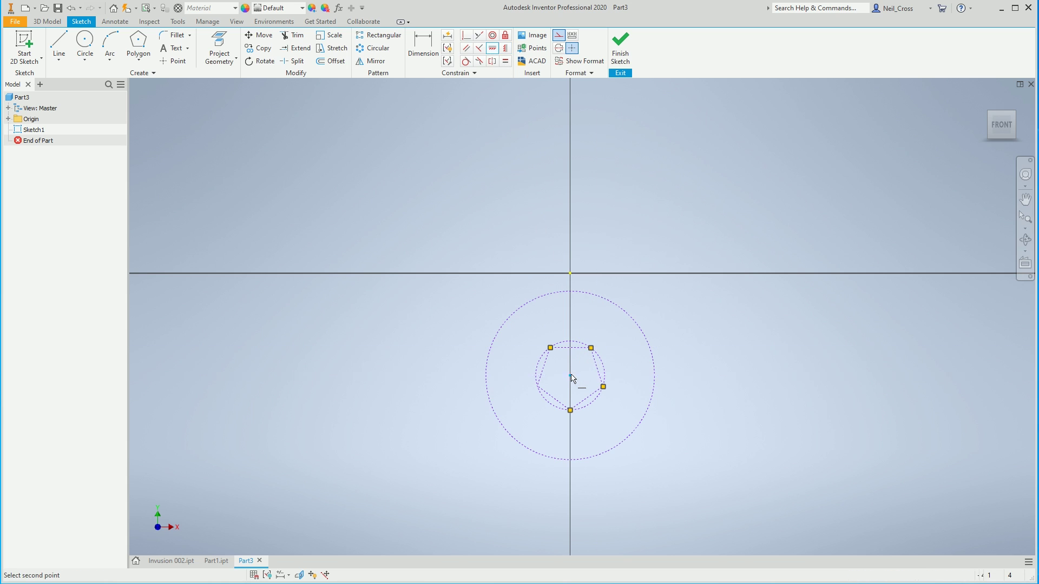
left_click(537, 385)
key("Escape")
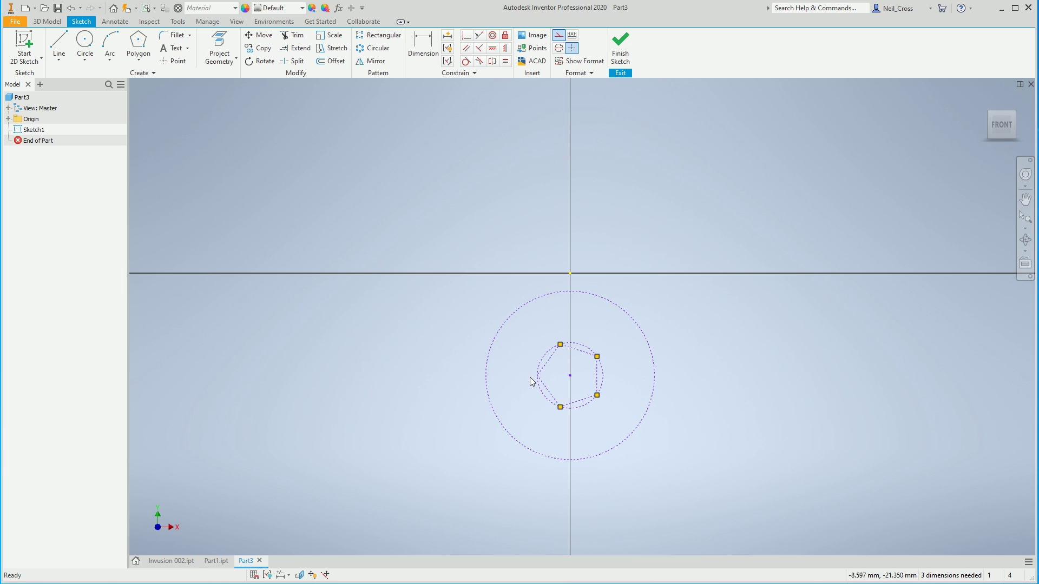
left_click_drag(537, 375, 496, 370)
Draw construction lines from the left point up to the vertical axis and down to the centre.
left_click(59, 44)
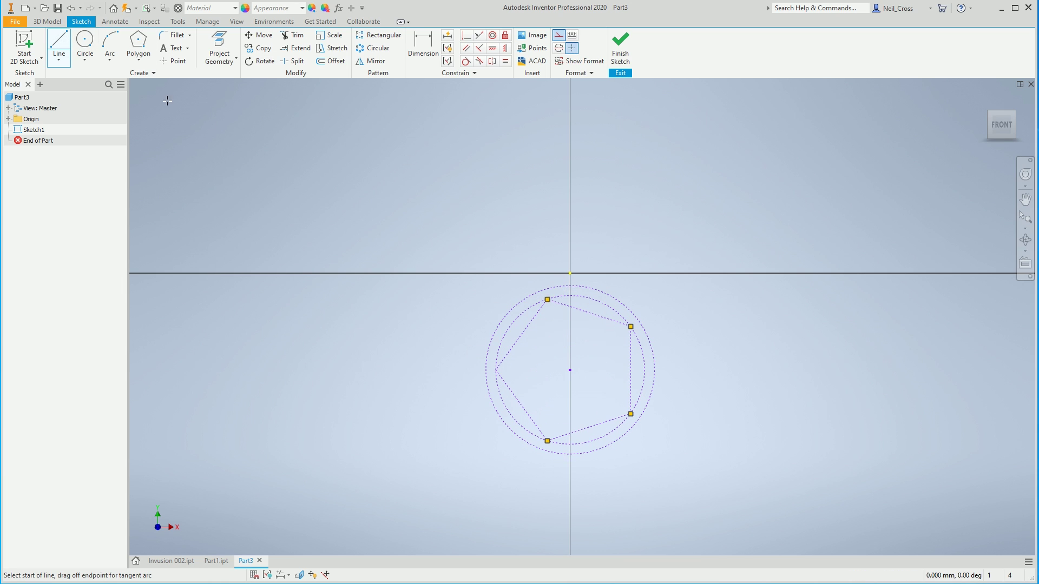
left_click(570, 370)
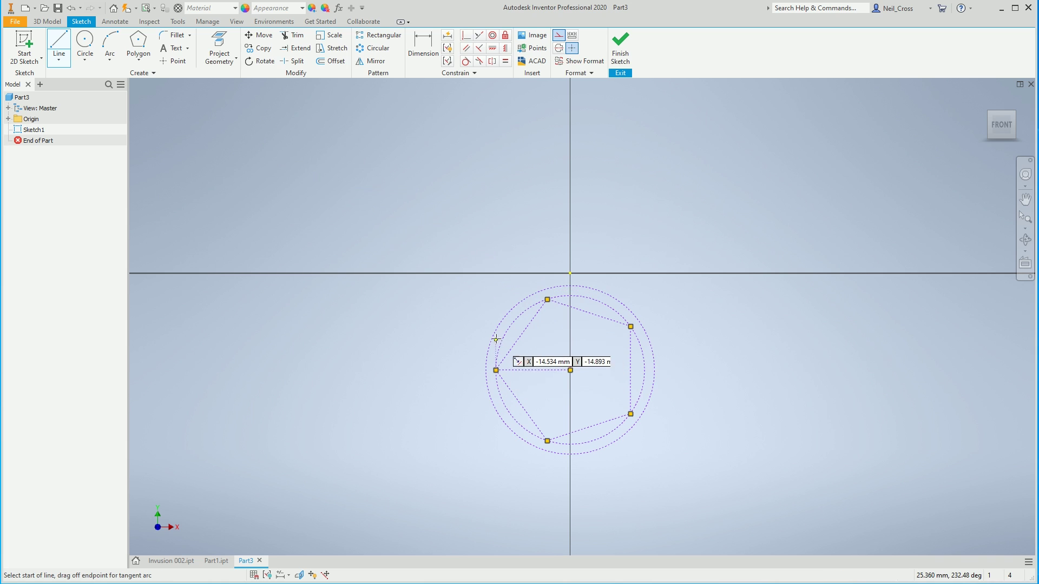
left_click(496, 370)
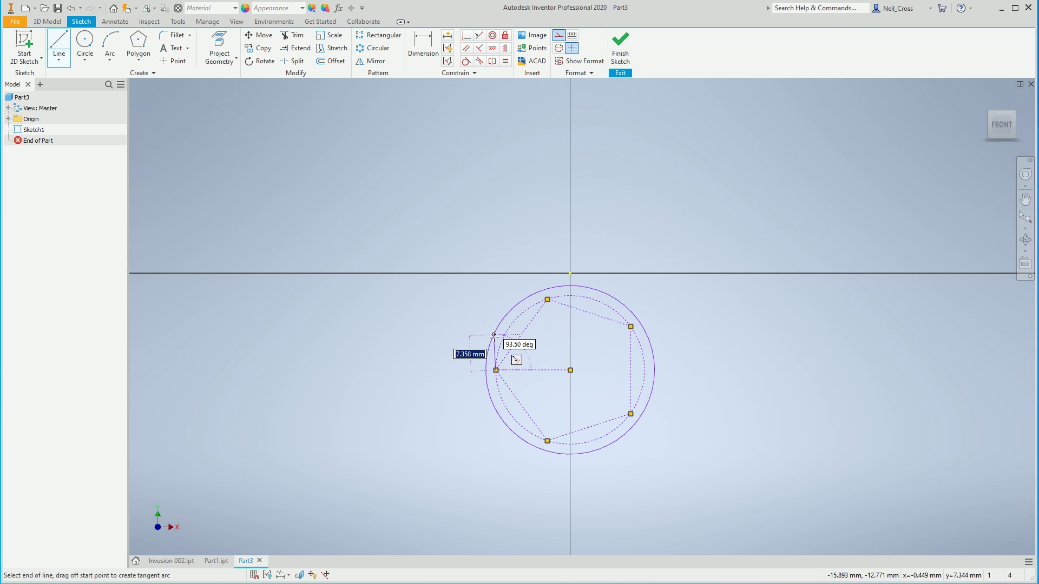
key("Escape")
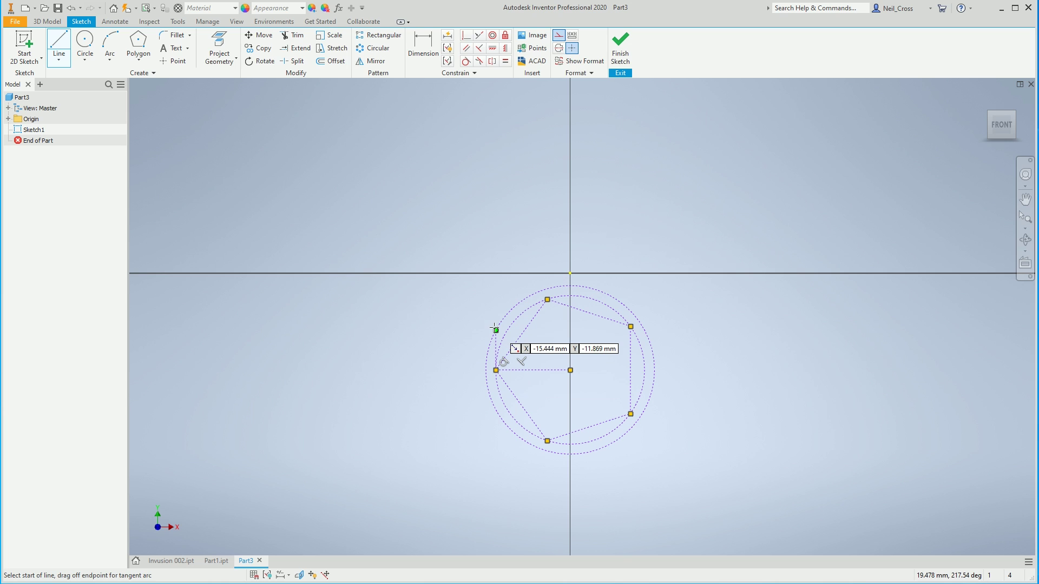
left_click(495, 330)
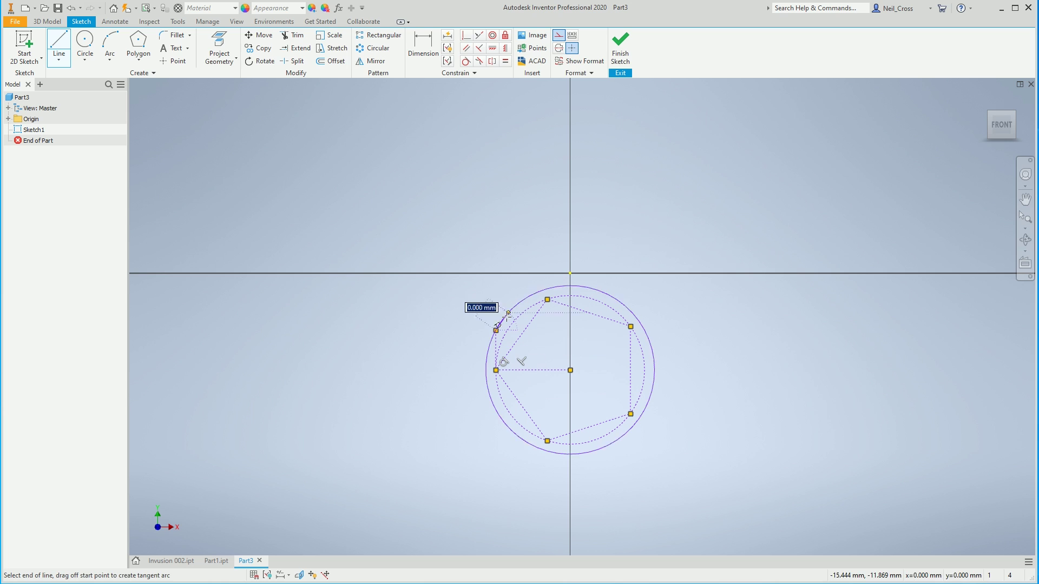
left_click(570, 243)
double_click(570, 370)
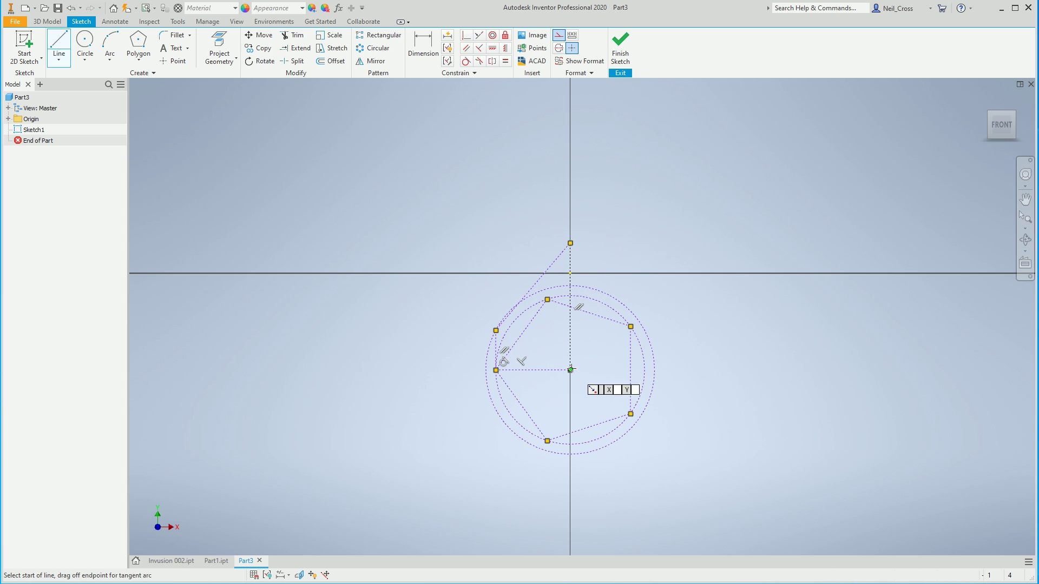
key("Escape")
left_click_drag(570, 243, 557, 244)
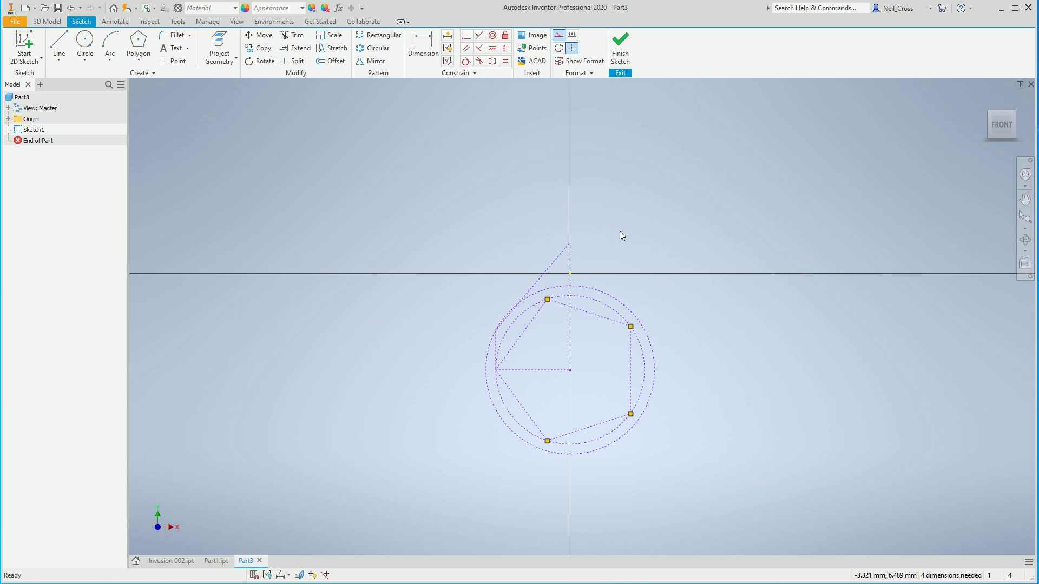
Add a horizontal line to the upper-right vertex and a centre-to-left-point construction line.
left_click(59, 46)
left_click(496, 330)
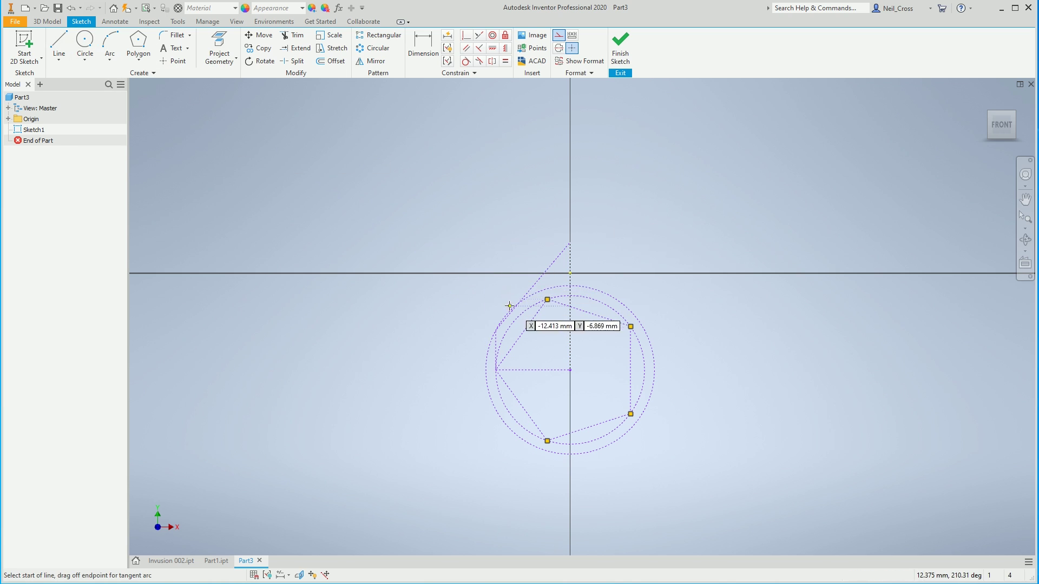
scroll(621, 331, "up", 5)
left_click(646, 328)
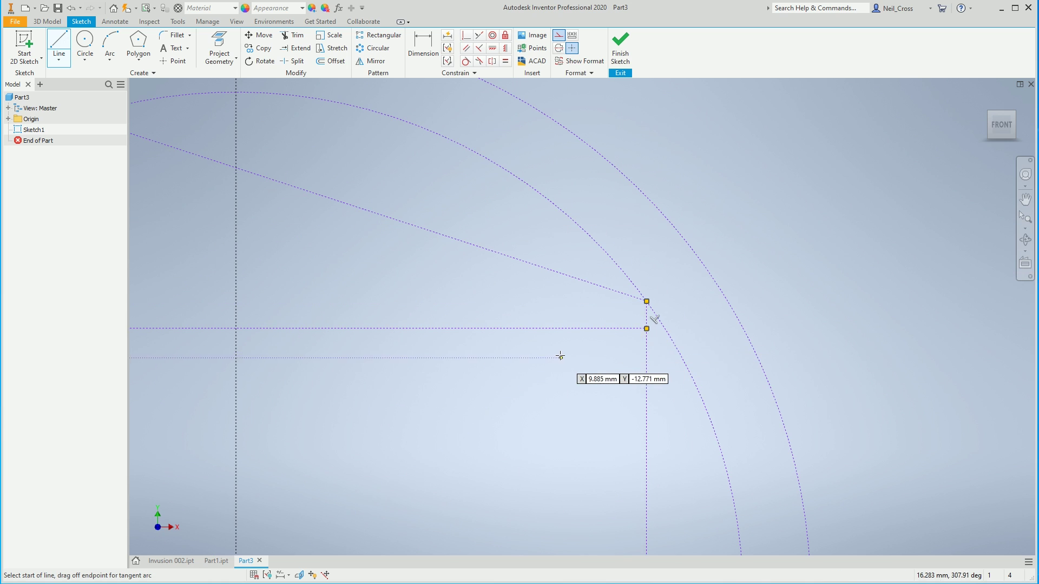
scroll(559, 355, "down", 5)
key("Escape")
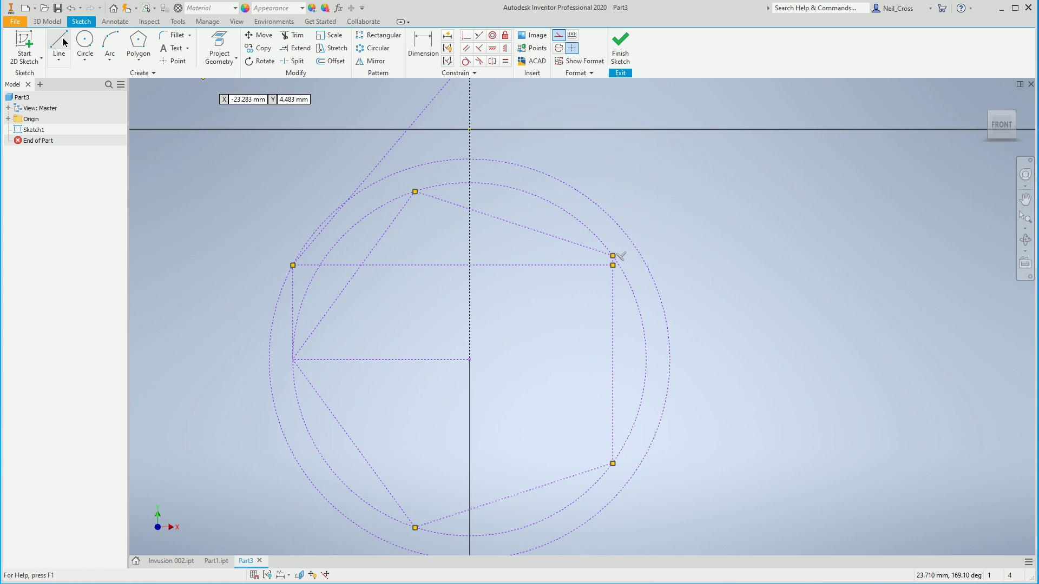
left_click(470, 359)
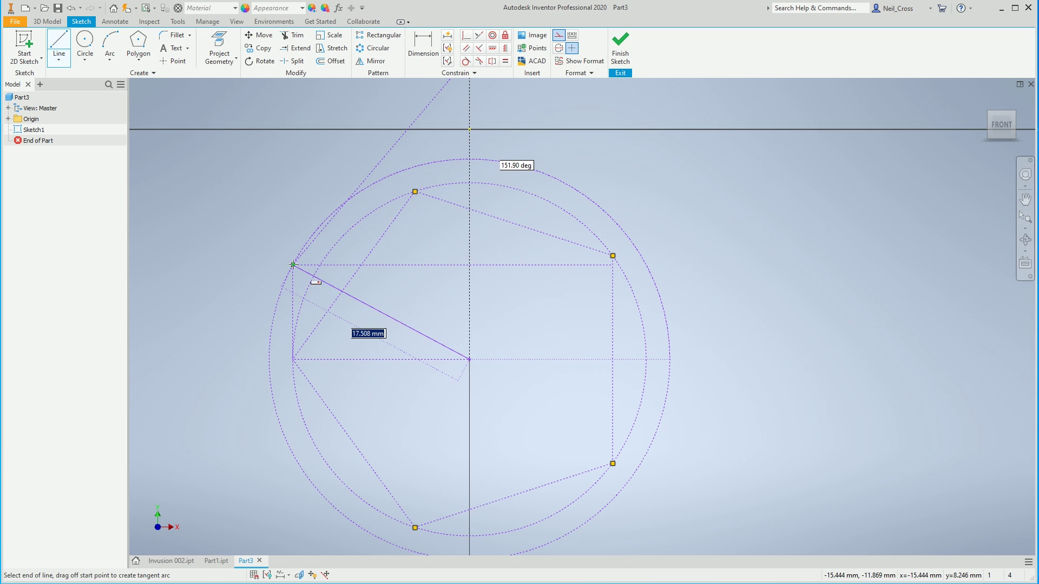
left_click(292, 265)
key("Escape")
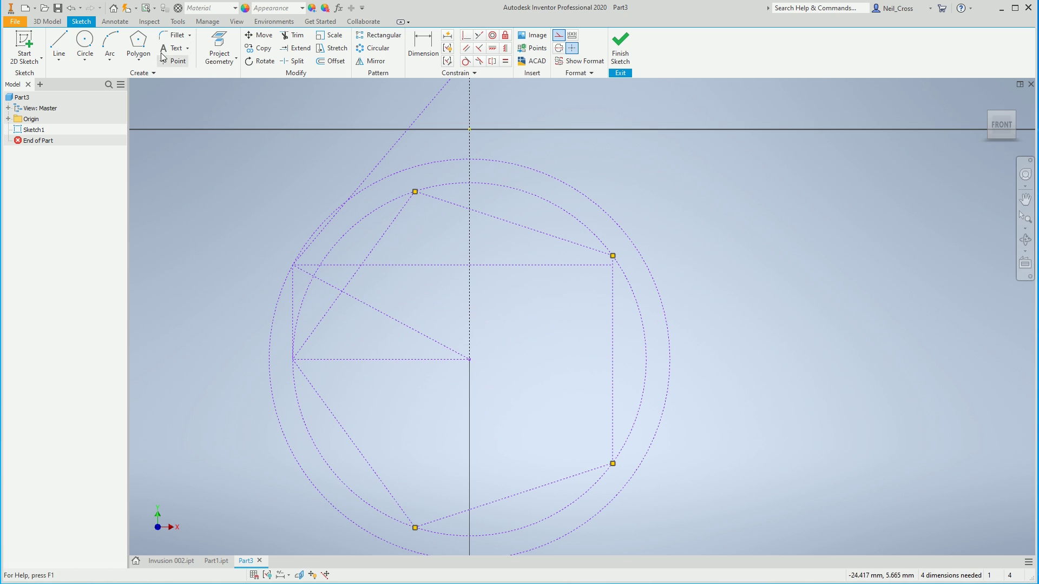
key("c")
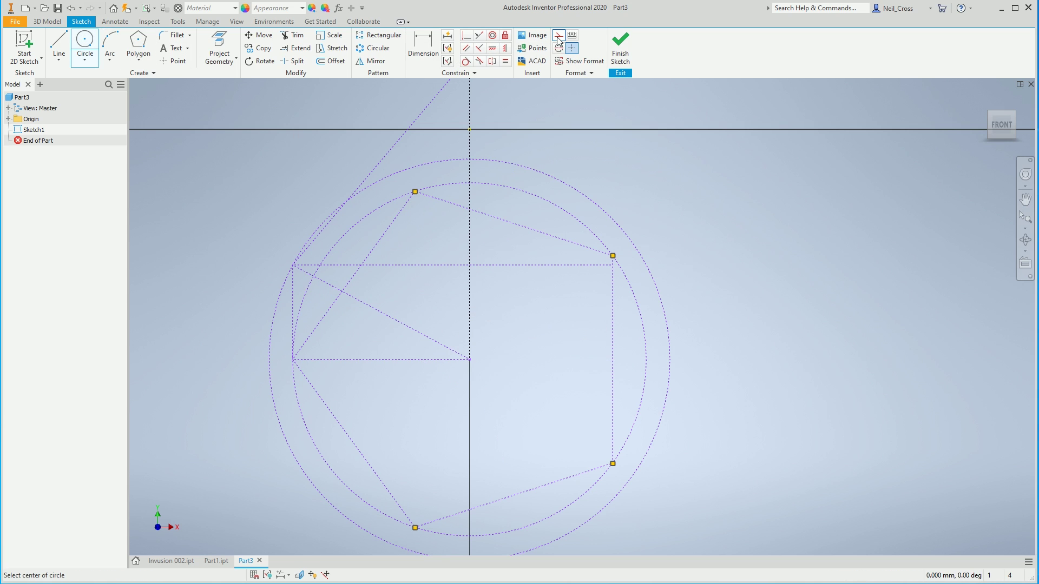
Draw a 2 mm circle on the upper-right vertex, with its centre coincident to the horizontal axis.
left_click(612, 266)
type("2")
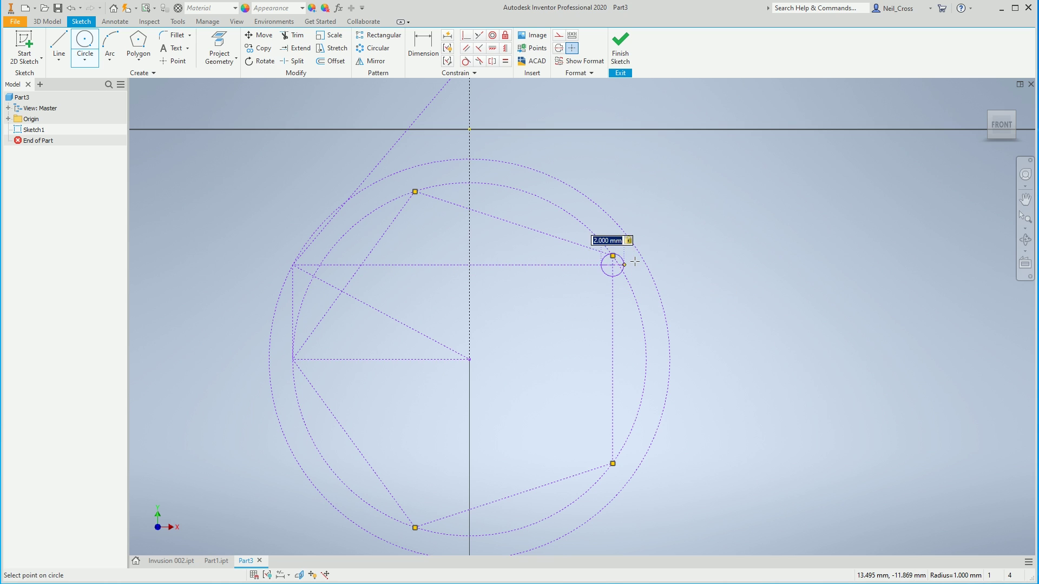
key("Return")
key("Escape")
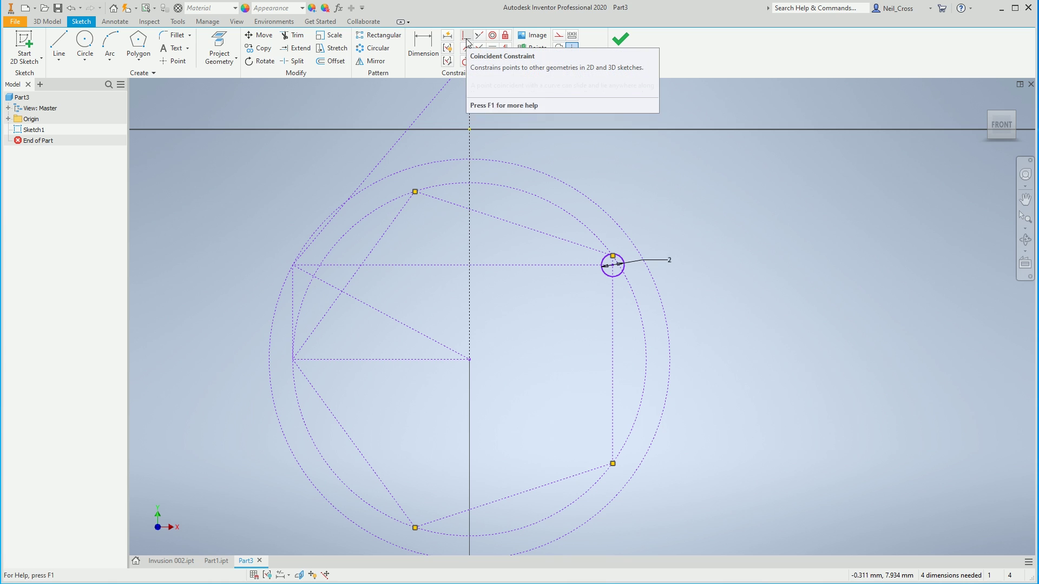
left_click(466, 37)
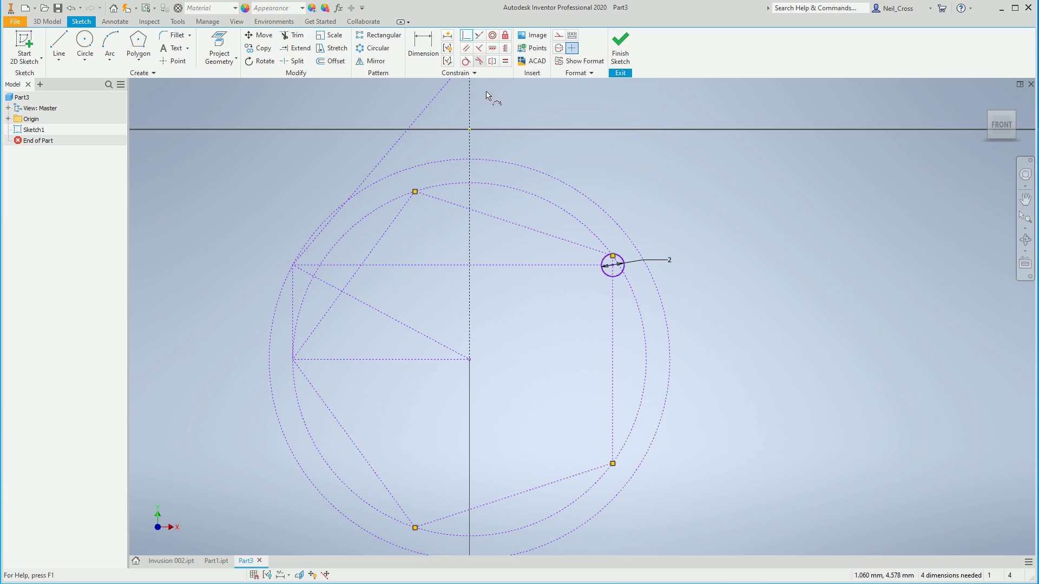
left_click(474, 136)
scroll(464, 216, "down", 4)
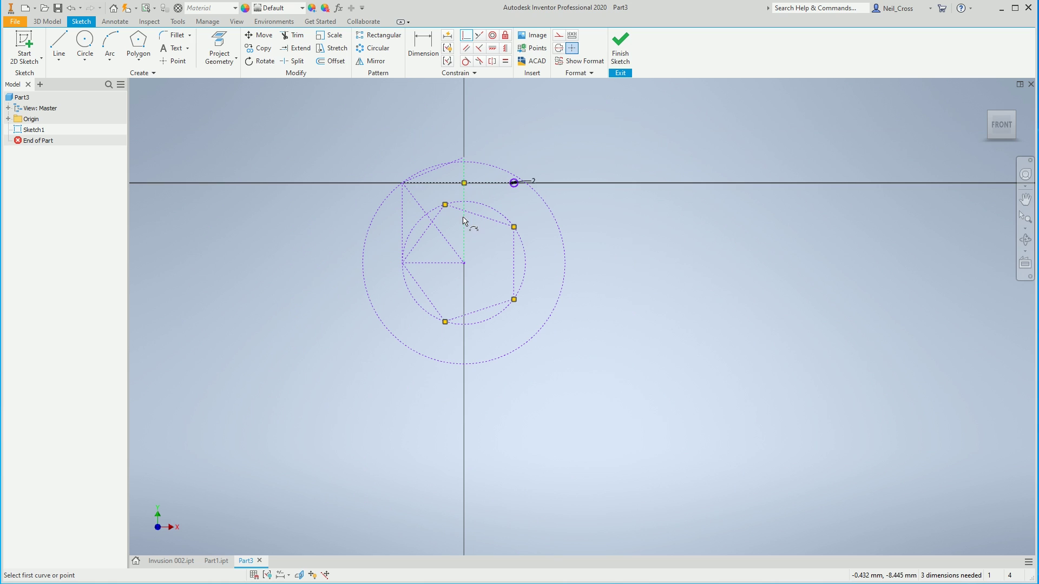
key("Escape")
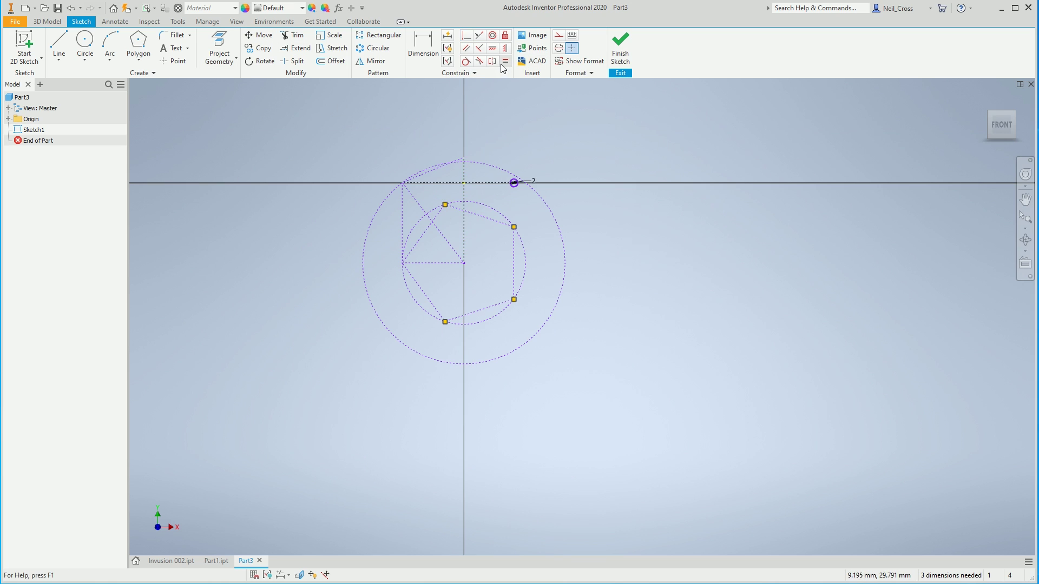
Make two construction lines equal and place the triangle's apex on the outer circle.
left_click(505, 61)
left_click(437, 218)
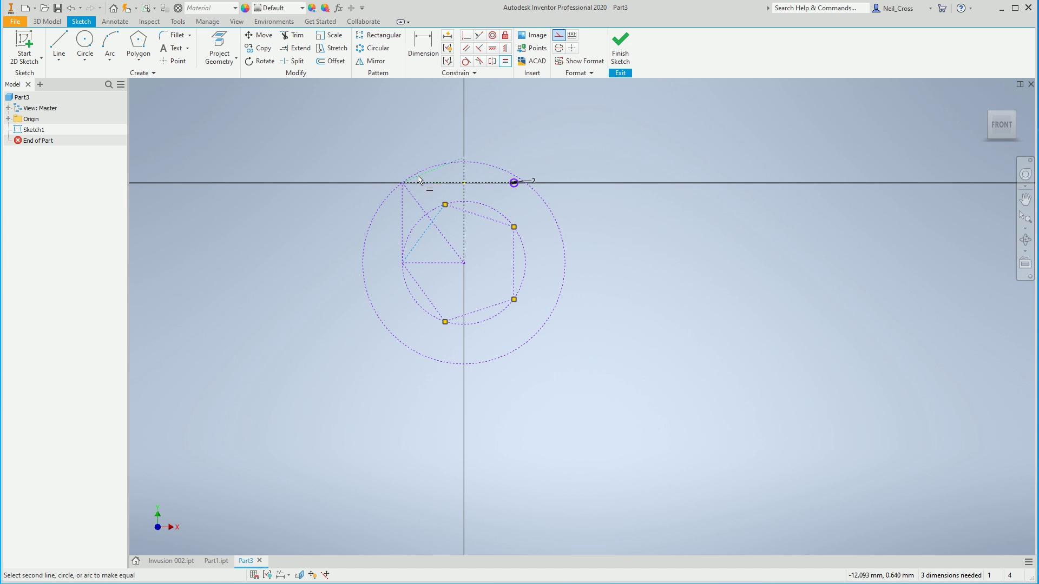
left_click(425, 178)
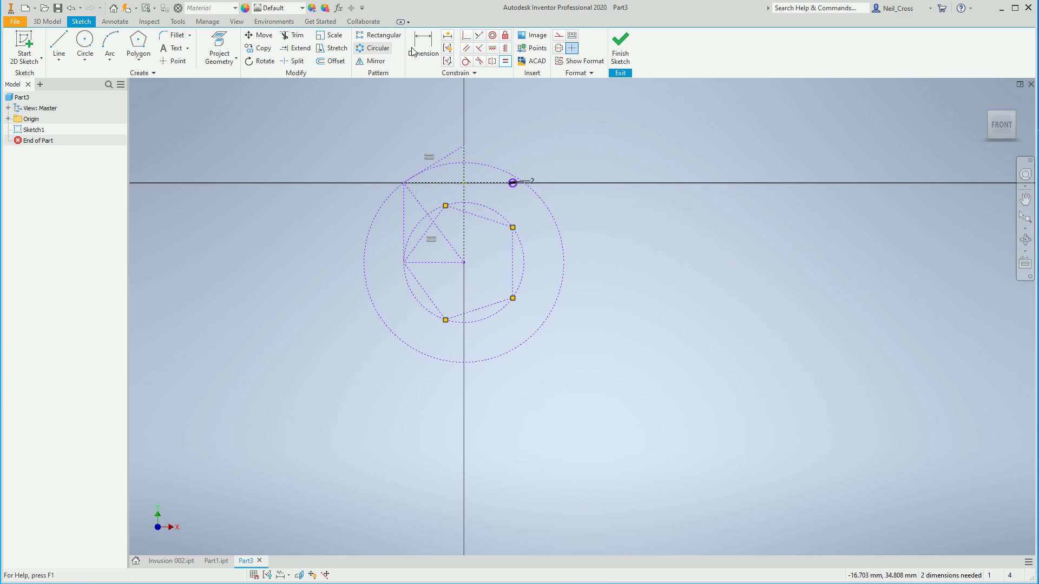
left_click(466, 36)
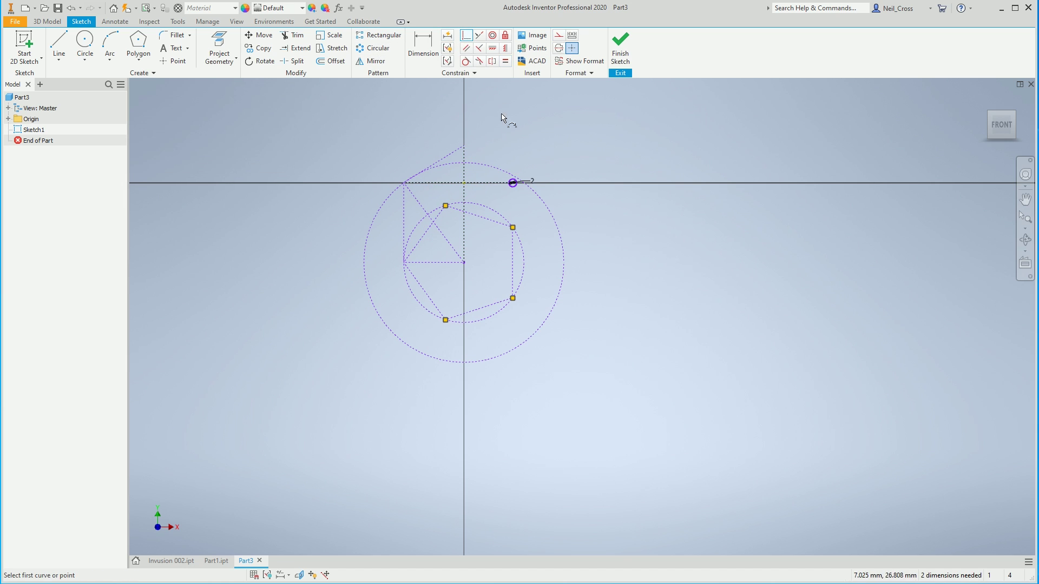
left_click(465, 147)
left_click(476, 163)
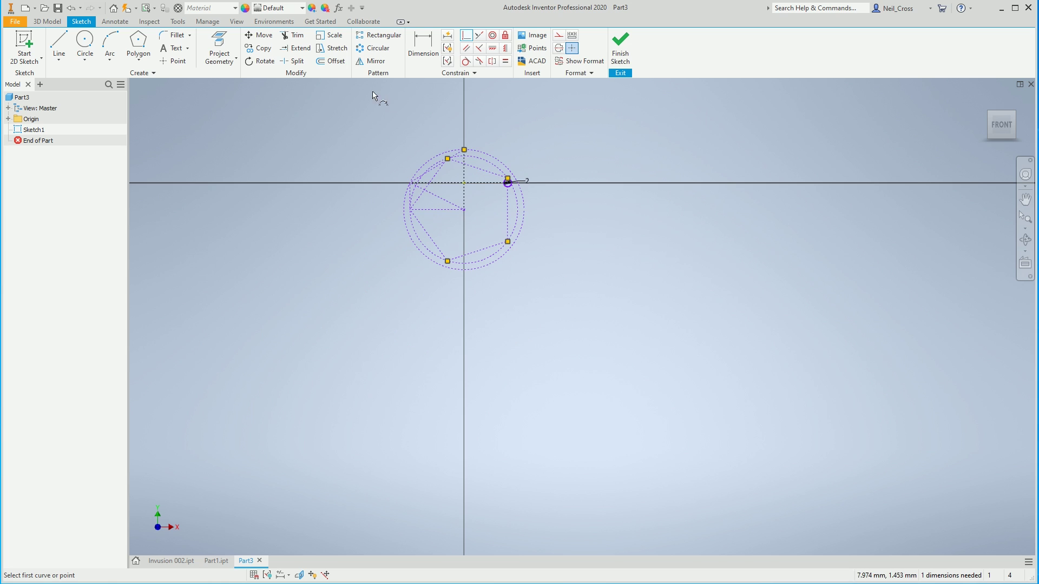
scroll(461, 154, "up", 4)
scroll(465, 174, "up", 3)
Add a 20 mm aligned dimension from the construction line to the small circle's centre.
scroll(326, 130, "down", 5)
left_click(423, 46)
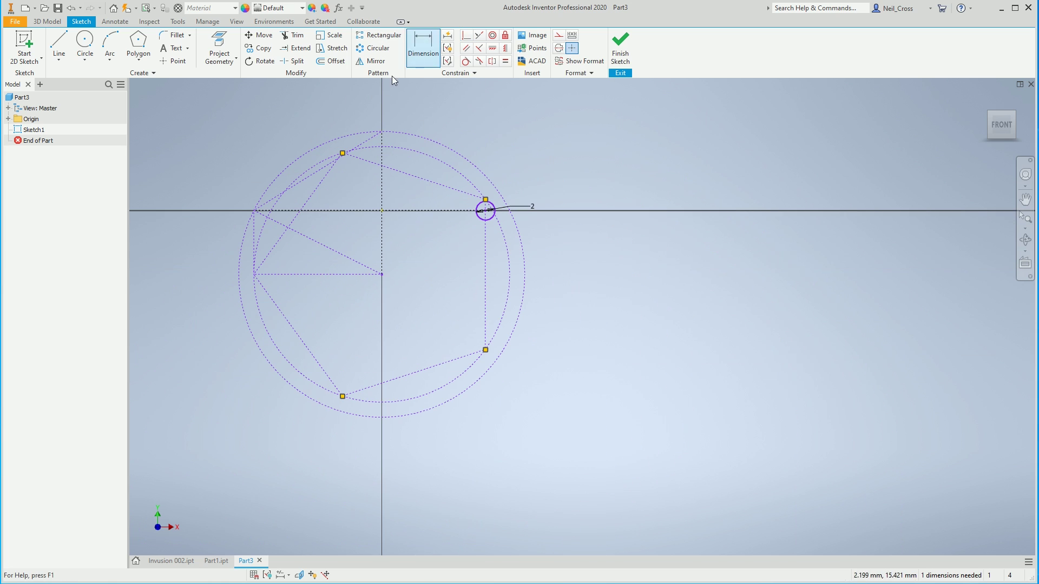
left_click(369, 140)
left_click(485, 209)
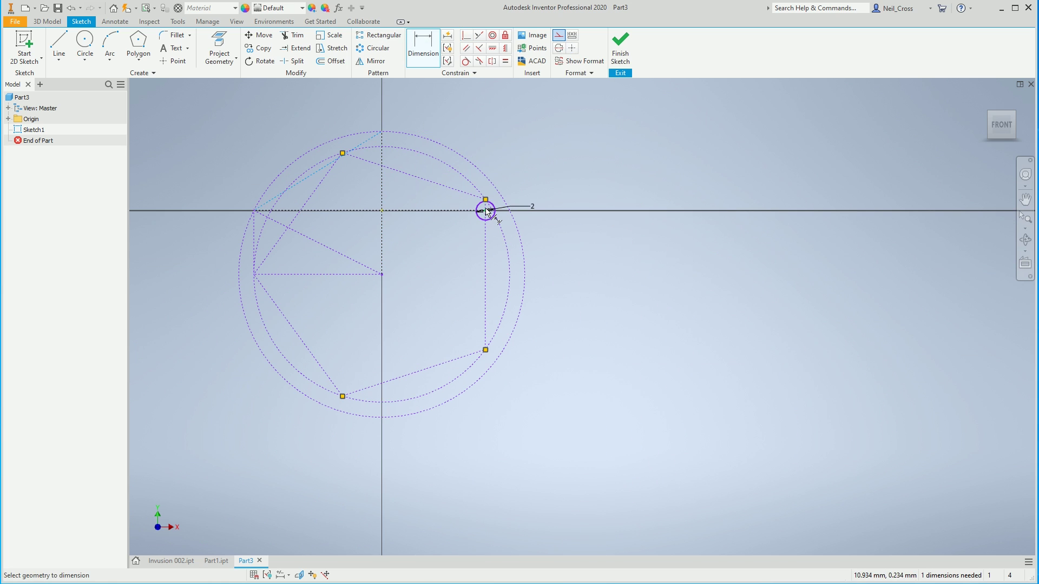
left_click(540, 133)
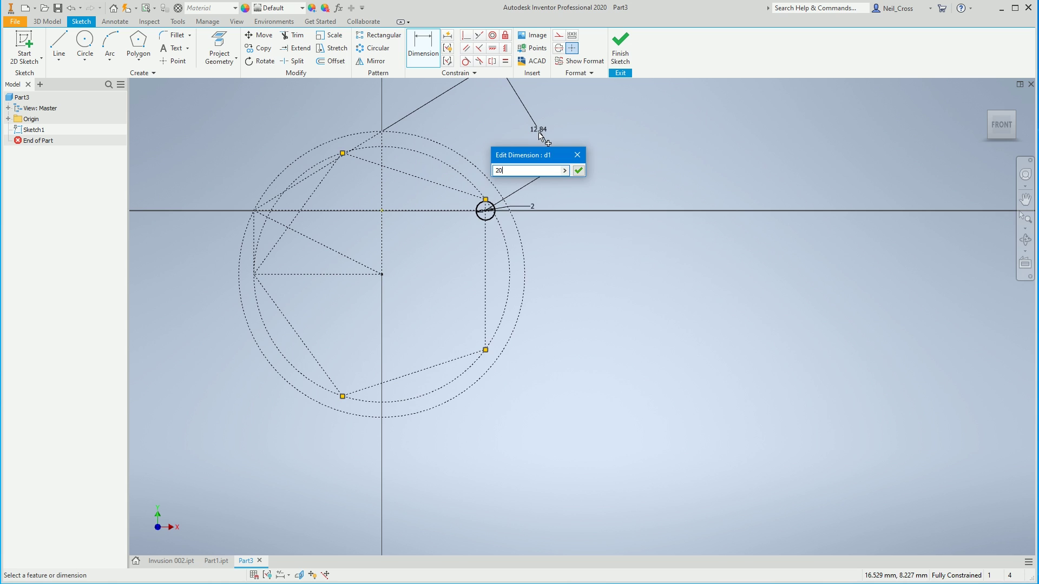
key("Return")
scroll(447, 223, "down", 3)
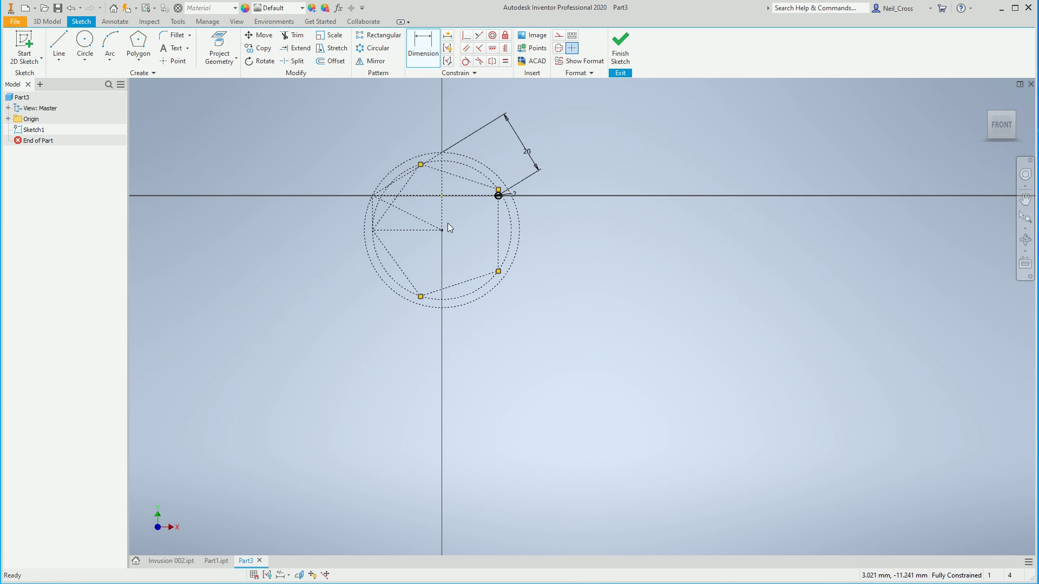
key("Escape")
scroll(447, 227, "up", 3)
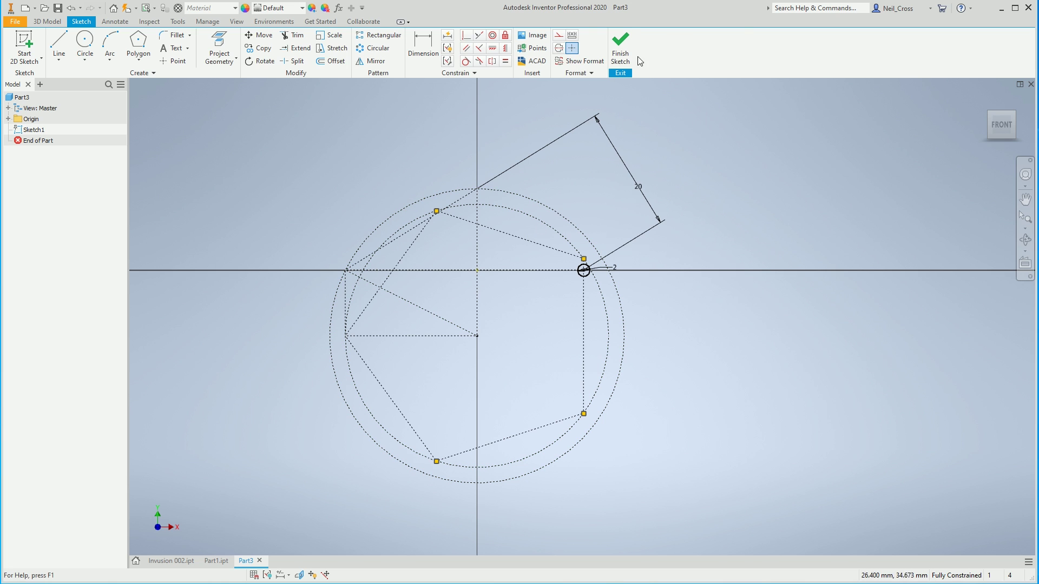
Finish the first sketch, orbit to view it in 3D, and start a new 2D sketch.
left_click(620, 50)
key("F4")
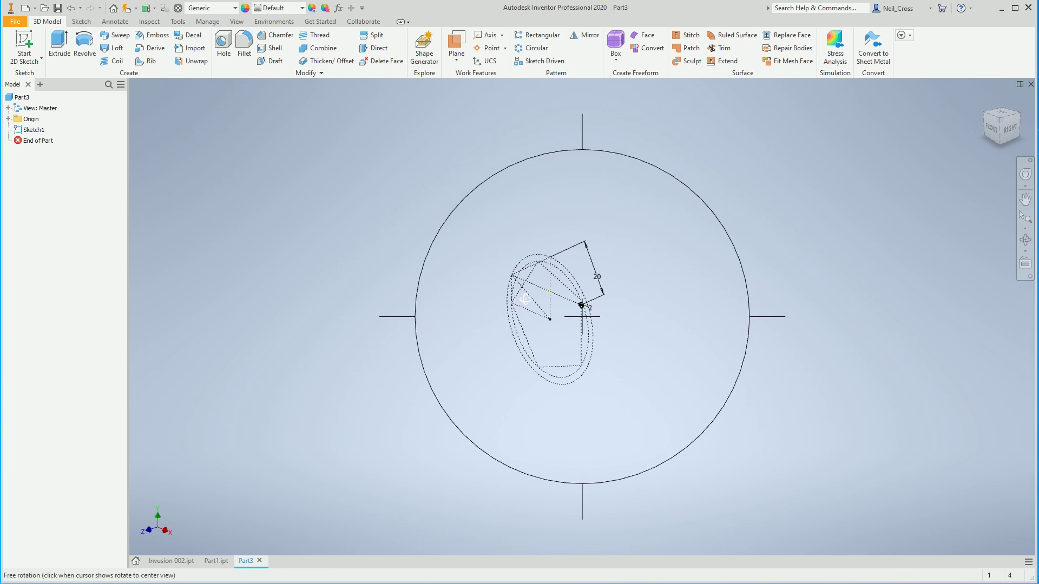
mouse_move(541, 284)
left_mouse_down()
mouse_move(715, 341)
mouse_move(707, 300)
mouse_move(718, 366)
mouse_move(703, 357)
left_mouse_up()
left_click(24, 46)
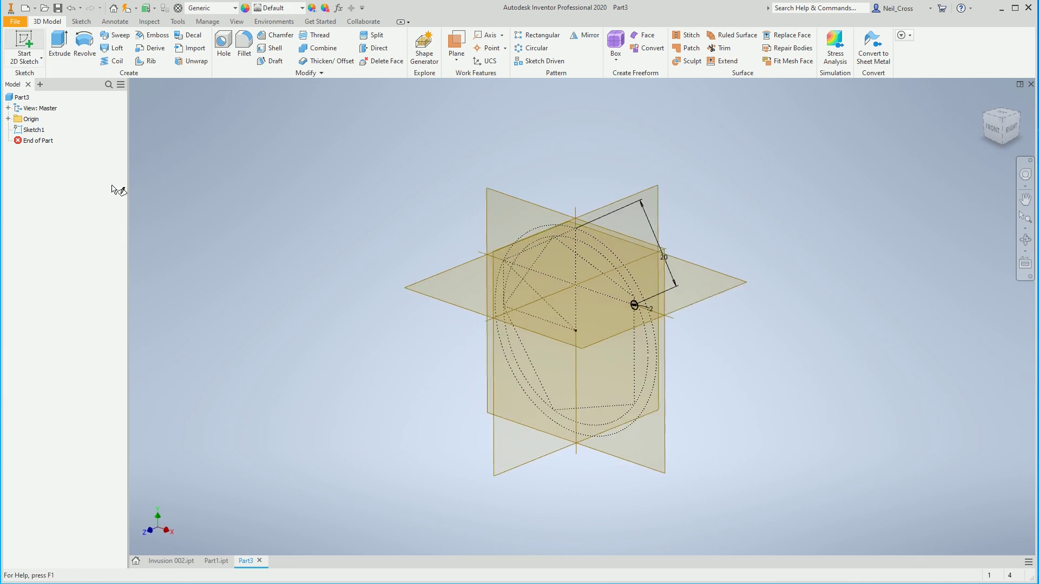
Draw a new pentagon on an origin plane.
left_click(553, 311)
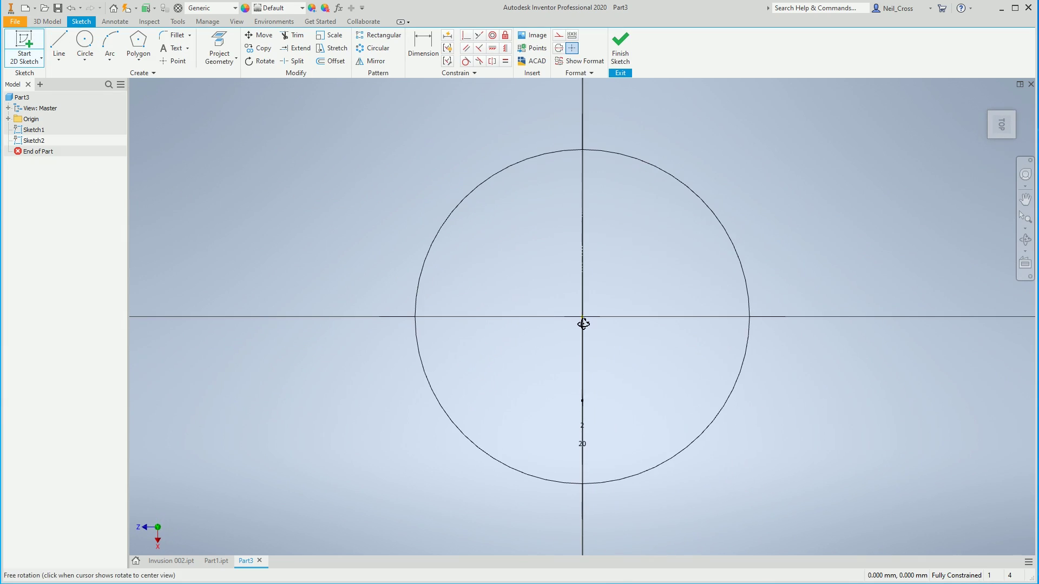
key("F4")
mouse_move(595, 319)
left_mouse_down()
mouse_move(817, 235)
mouse_move(837, 323)
mouse_move(807, 373)
left_mouse_up()
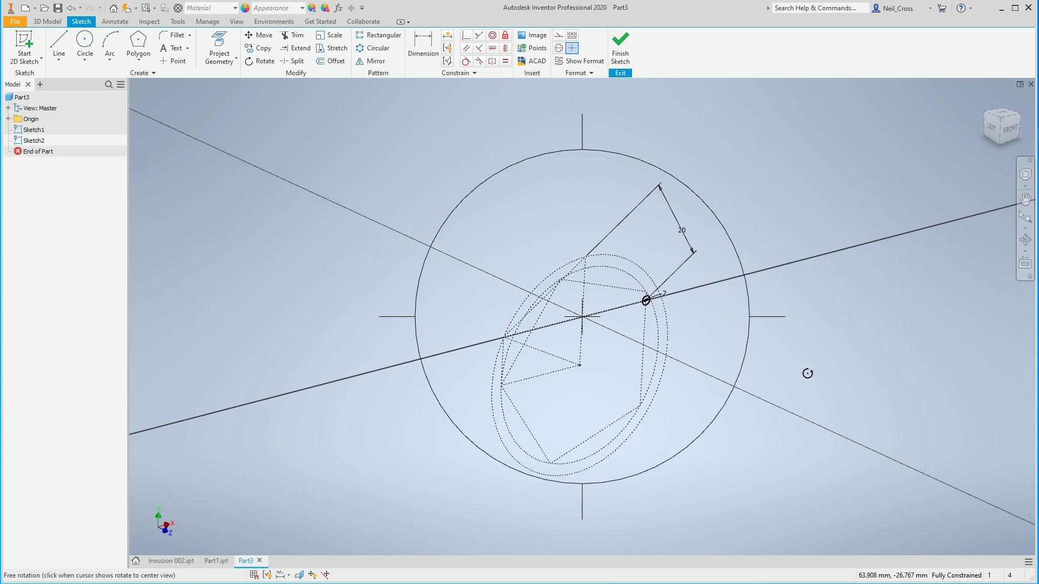
key("Escape")
left_click(138, 44)
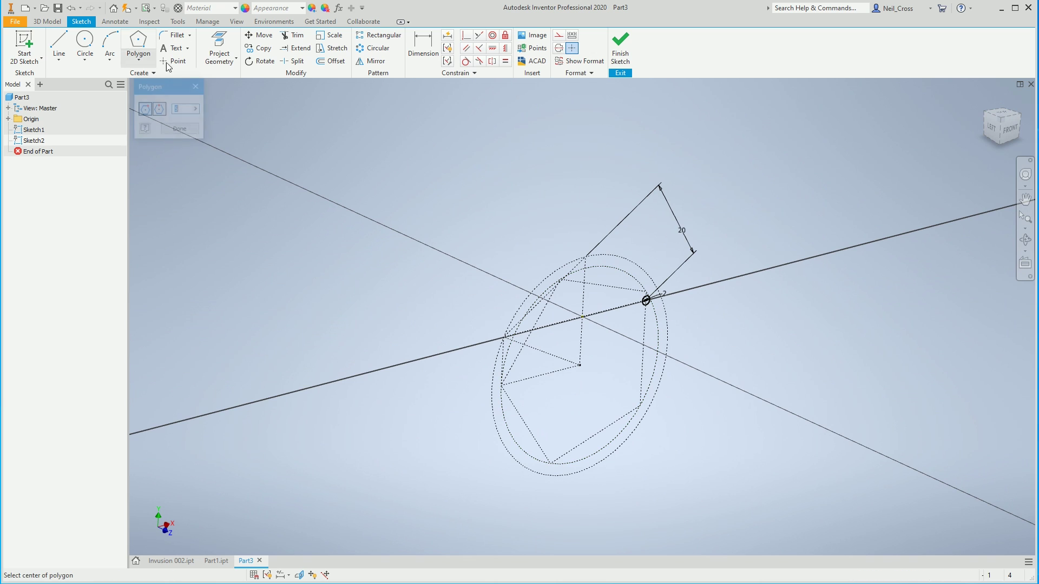
left_click(621, 334)
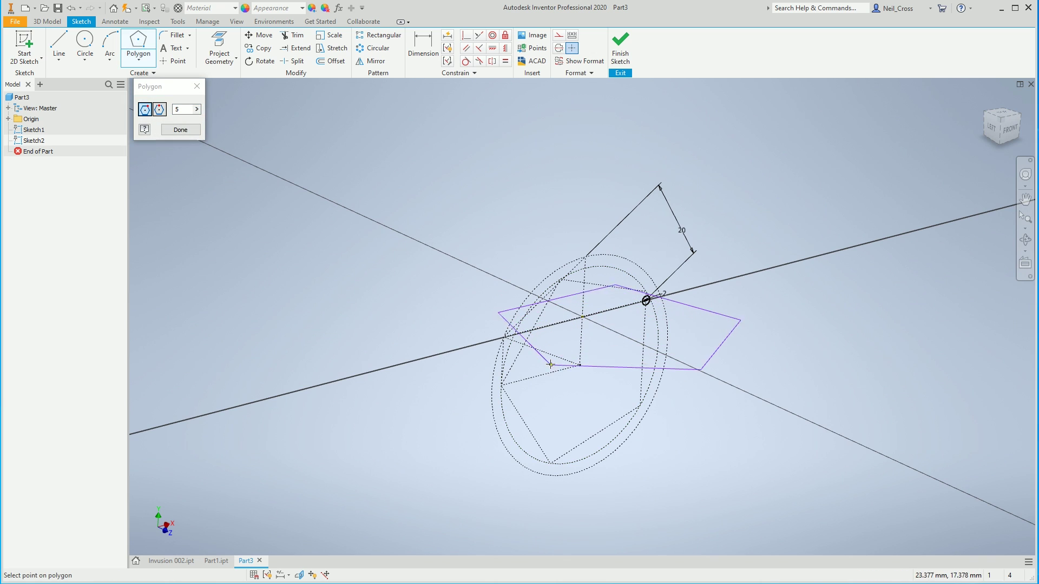
left_click(746, 320)
scroll(591, 390, "down", 2)
key("F4")
mouse_move(595, 366)
left_mouse_down()
mouse_move(590, 313)
mouse_move(567, 383)
left_mouse_up()
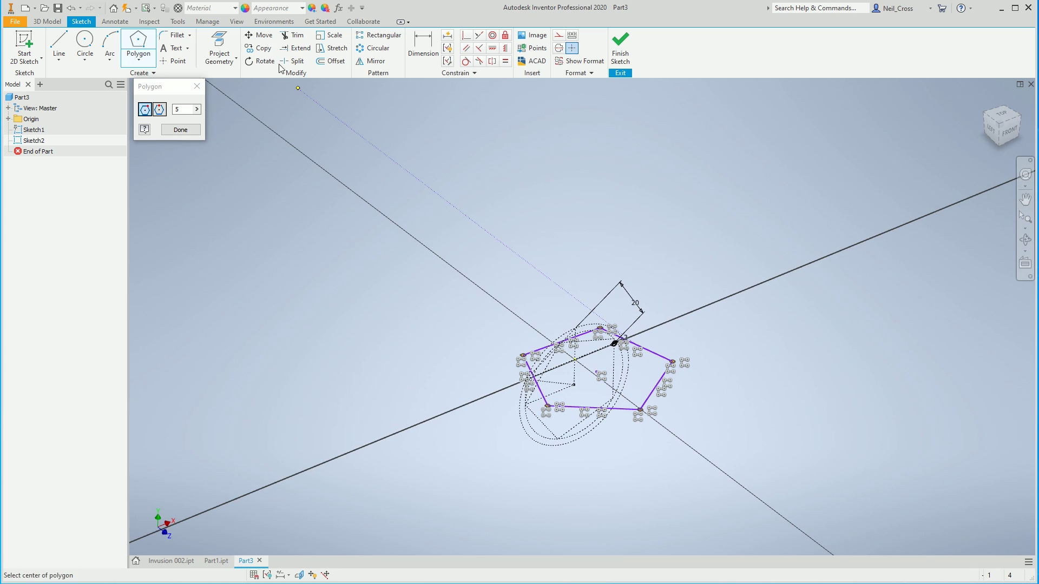
Place a 49.705 dimension across two pentagon corners, then undo it.
left_click(413, 51)
left_click(524, 357)
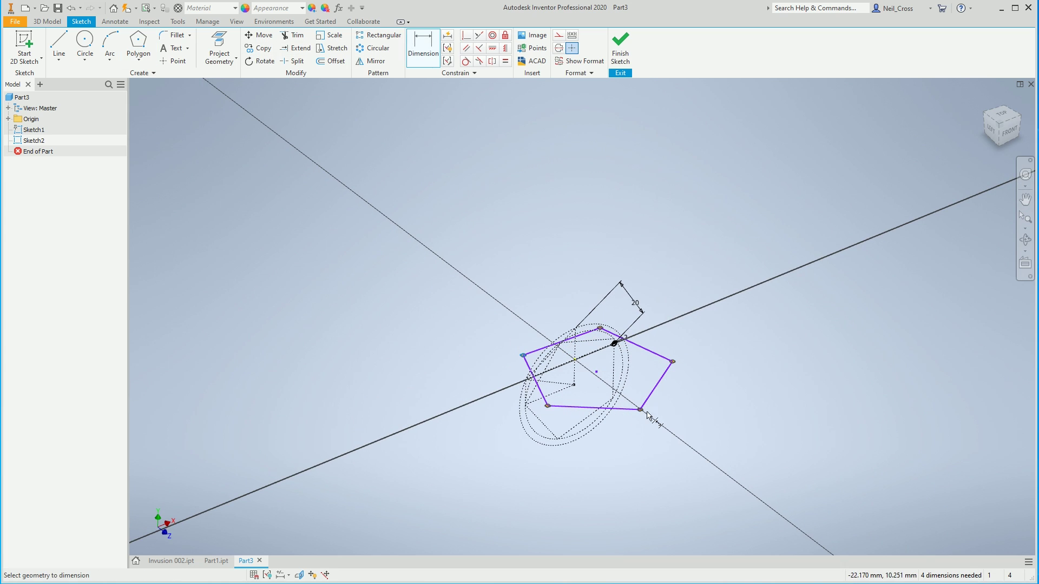
left_click(640, 409)
left_click(490, 445)
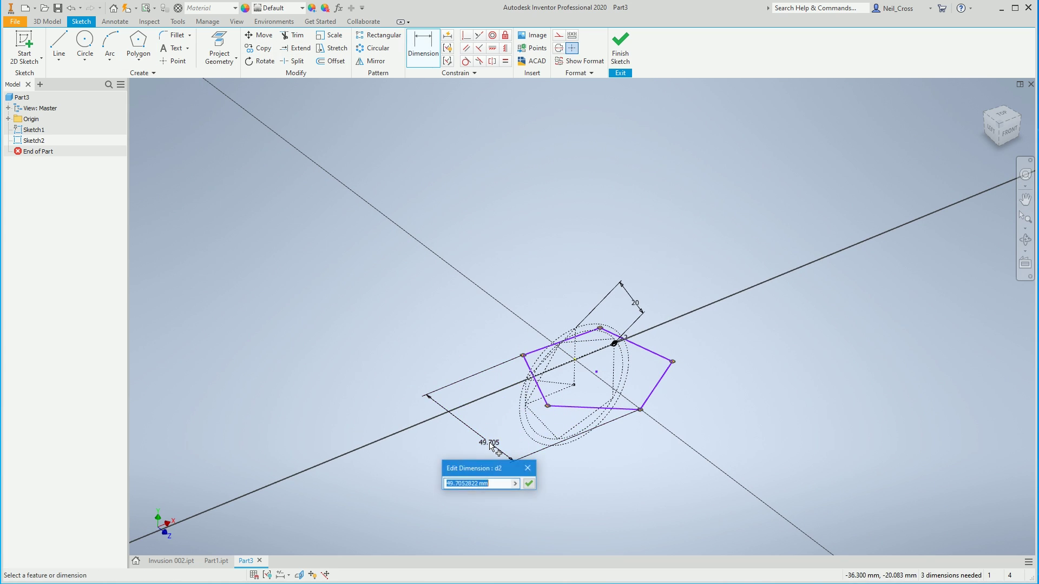
key("Escape")
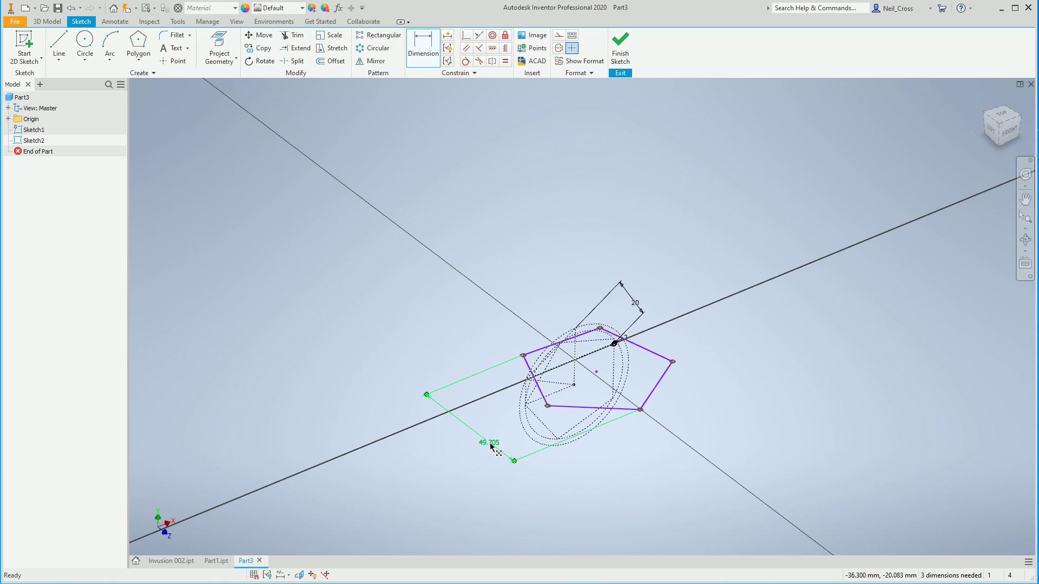
key("Escape")
key("ctrl+z")
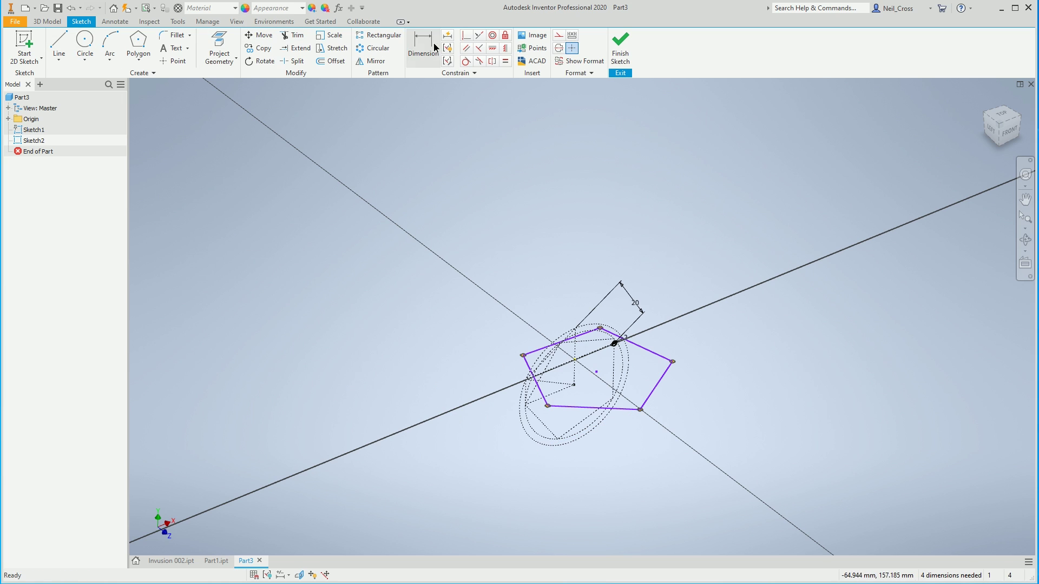
Dimension the same two corners with an aligned 40 mm dimension.
left_click(423, 46)
left_click(523, 357)
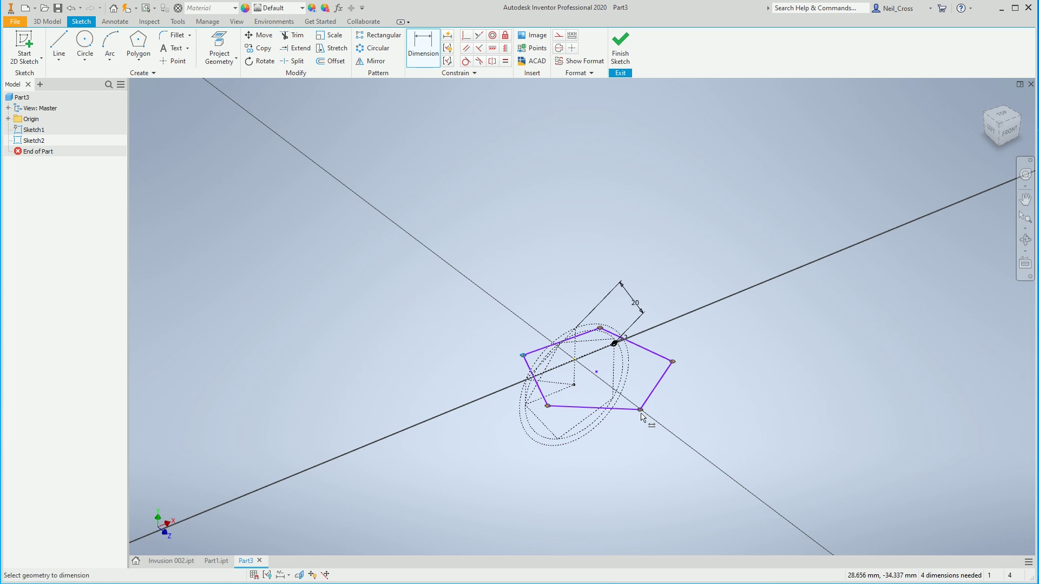
left_click(640, 410)
right_click(471, 445)
left_click(453, 493)
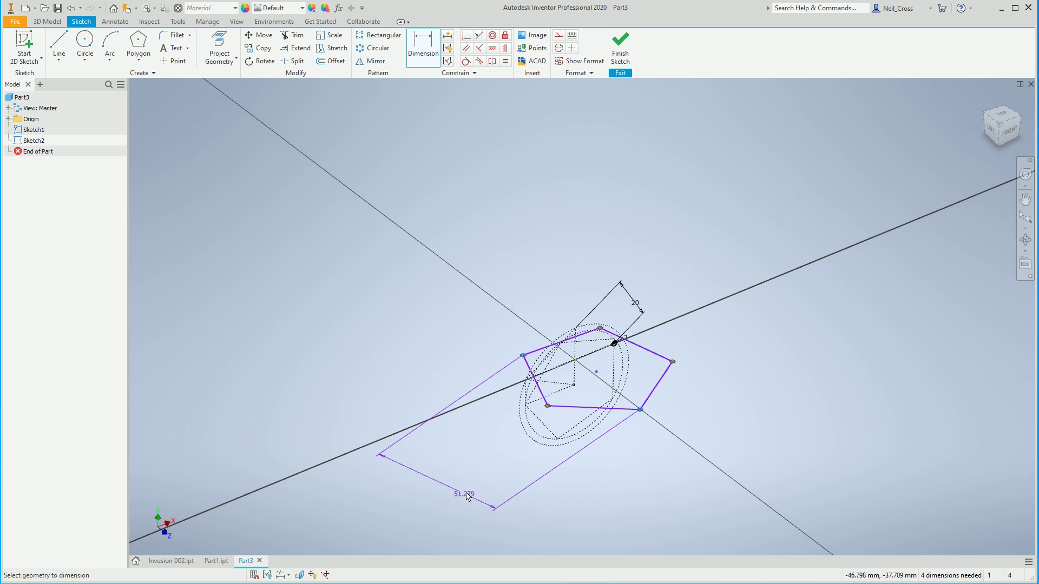
left_click(480, 462)
type("40")
key("Return")
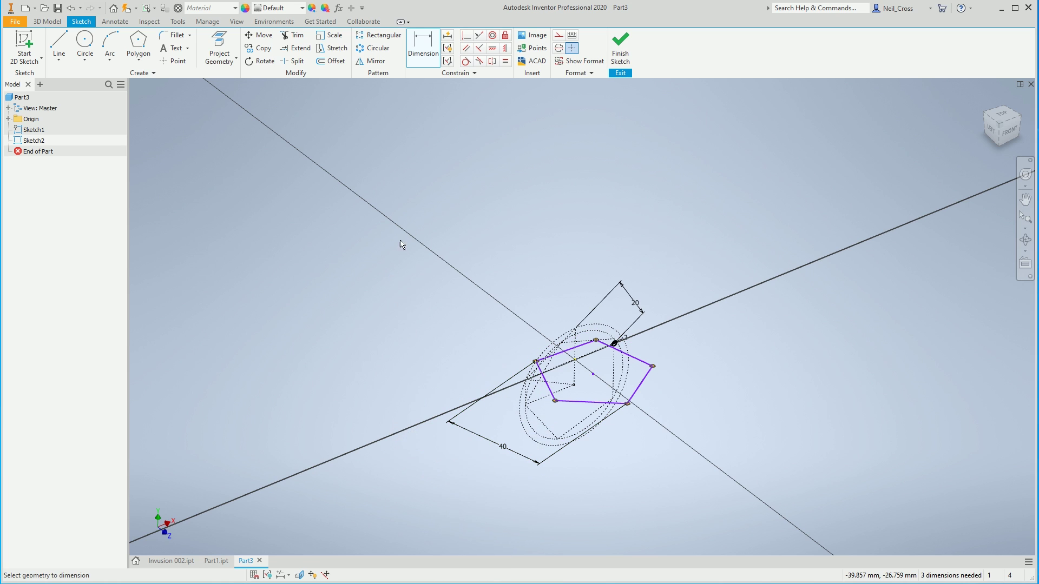
Make a pentagon edge vertical and align the pentagon's centre point horizontally.
left_click(505, 49)
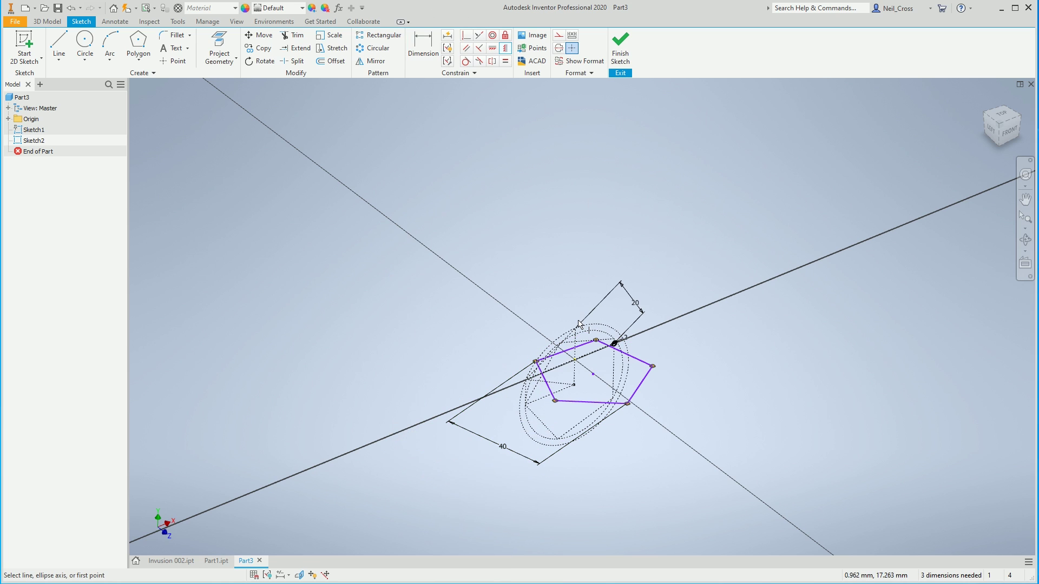
left_click(643, 370)
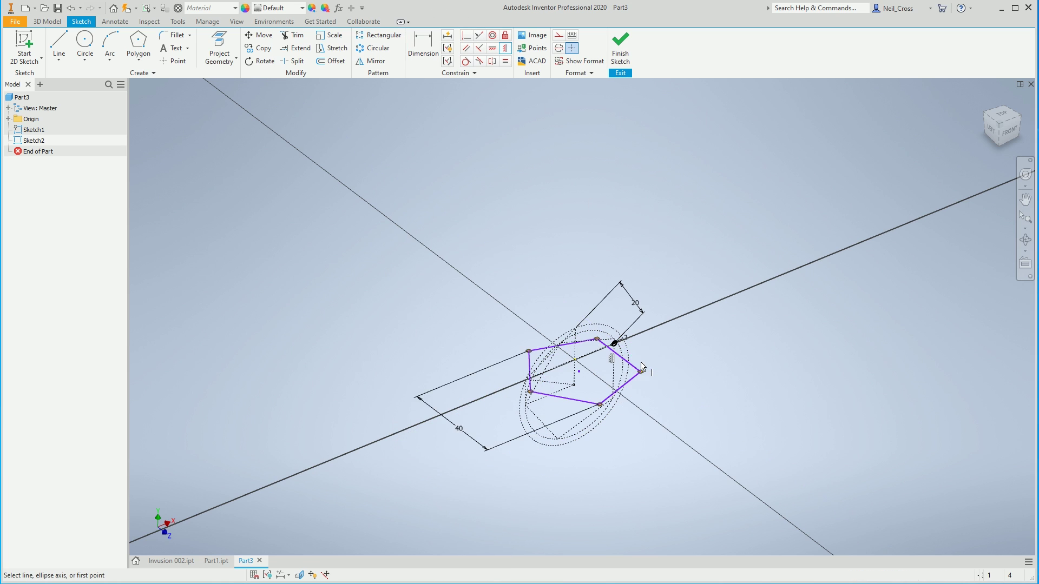
left_click(492, 48)
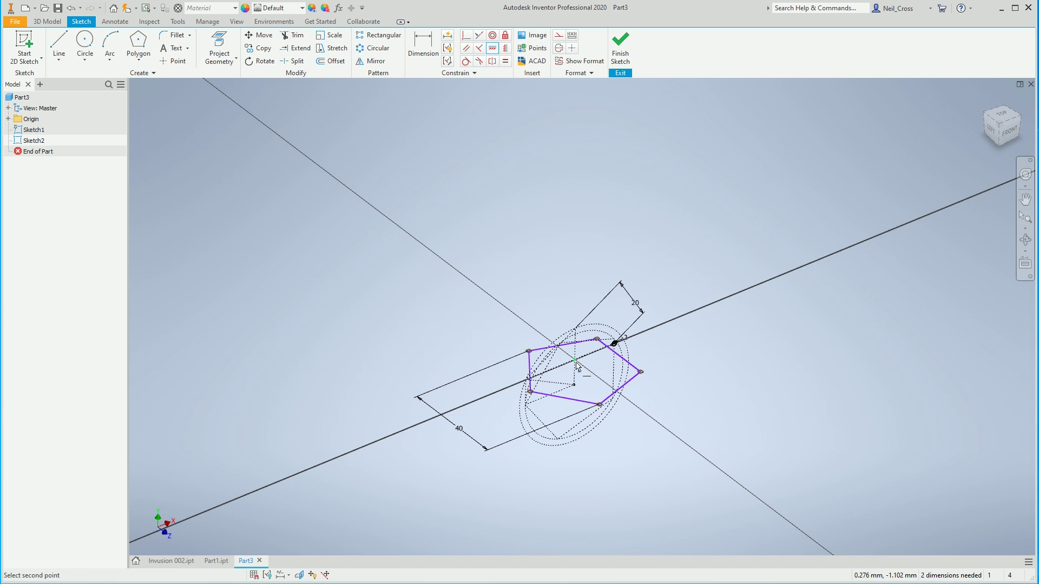
left_click(576, 367)
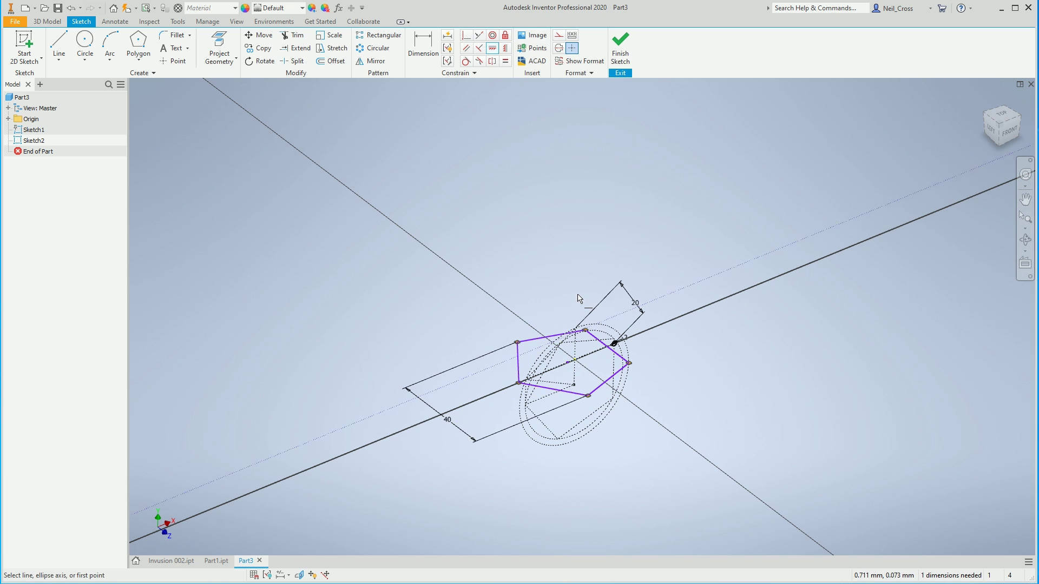
Constrain the upper-right edge perpendicular to fully constrain Sketch2, then finish the sketch.
left_click(219, 46)
scroll(621, 401, "up", 5)
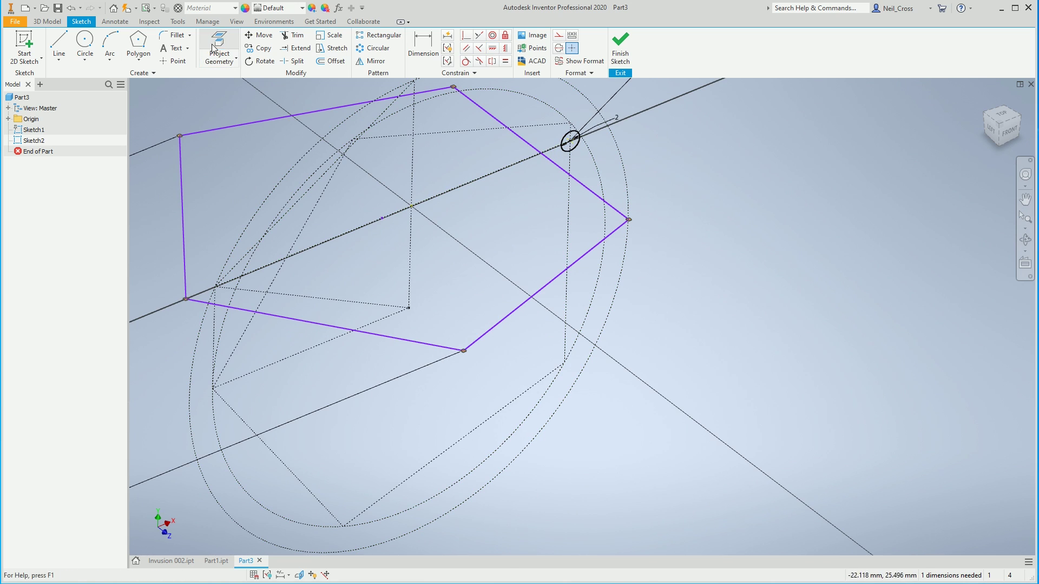
left_click(466, 36)
left_click(519, 142)
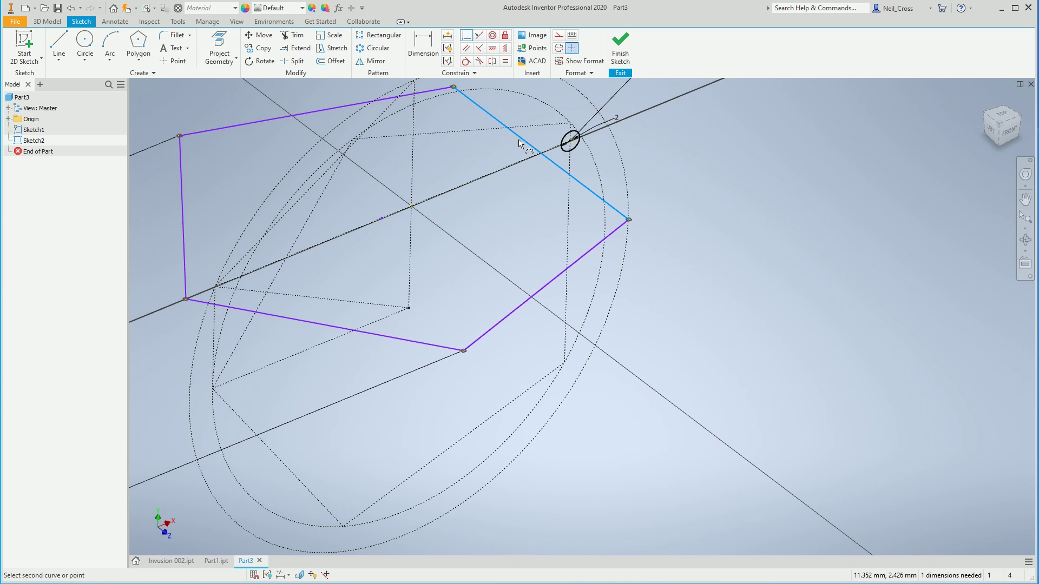
left_click(571, 143)
scroll(562, 146, "down", 5)
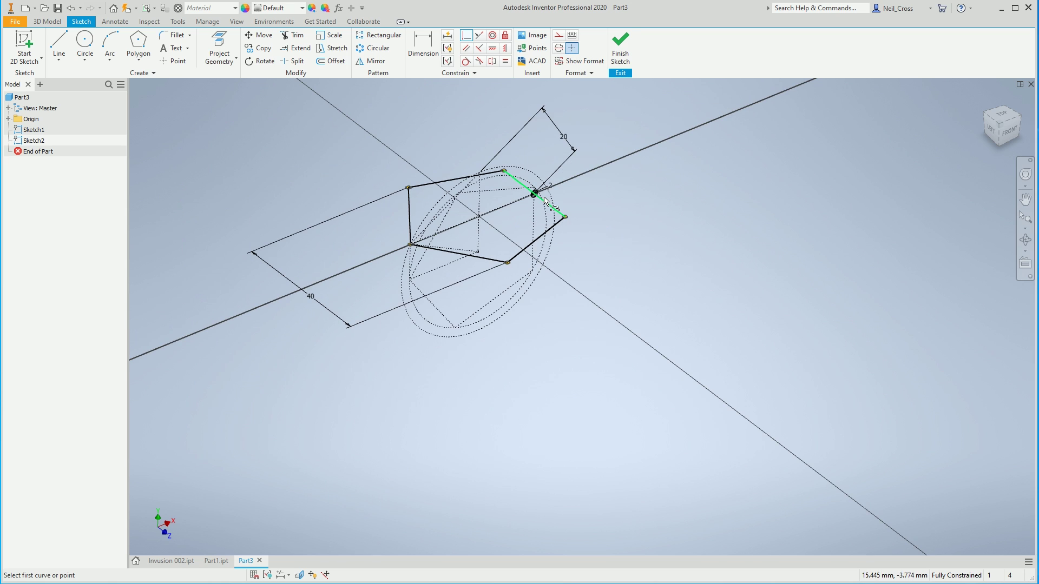
left_click(630, 48)
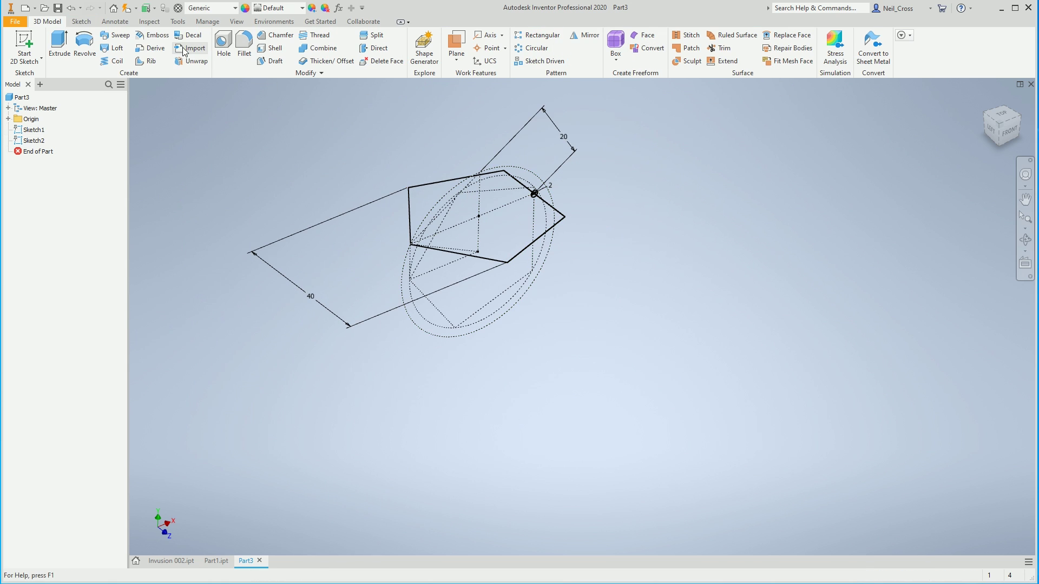
Sweep the 2 mm circle profile along the pentagon path to create Sweep1.
left_click(116, 35)
scroll(520, 208, "up", 5)
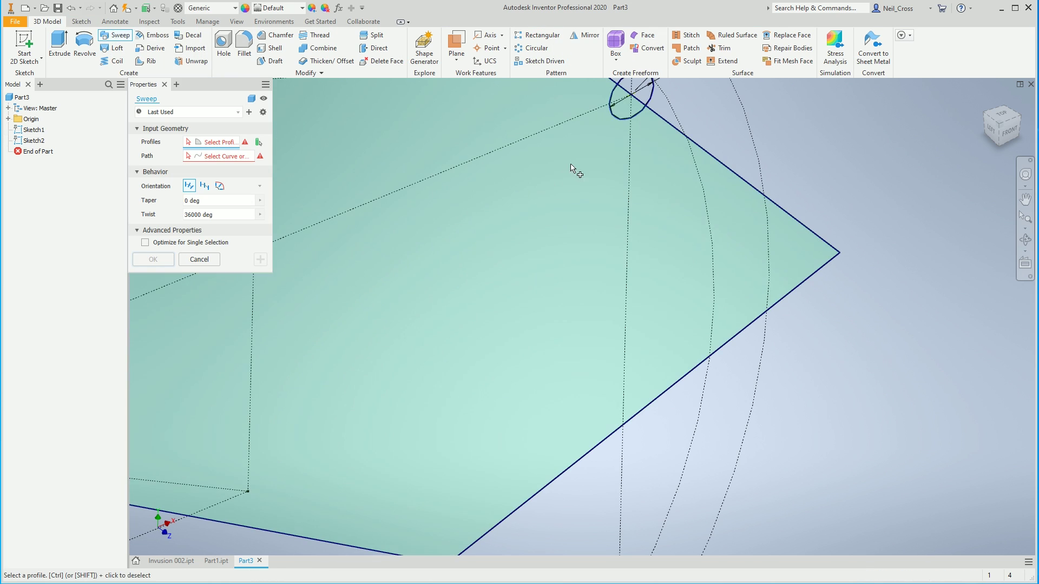
left_click(655, 84)
scroll(652, 145, "down", 3)
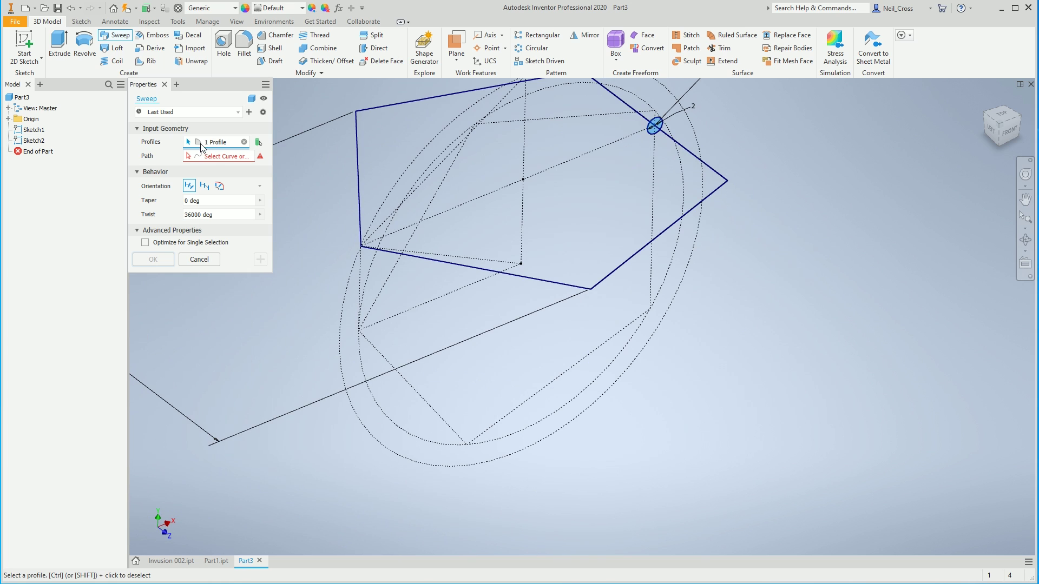
left_click(238, 157)
left_click(700, 161)
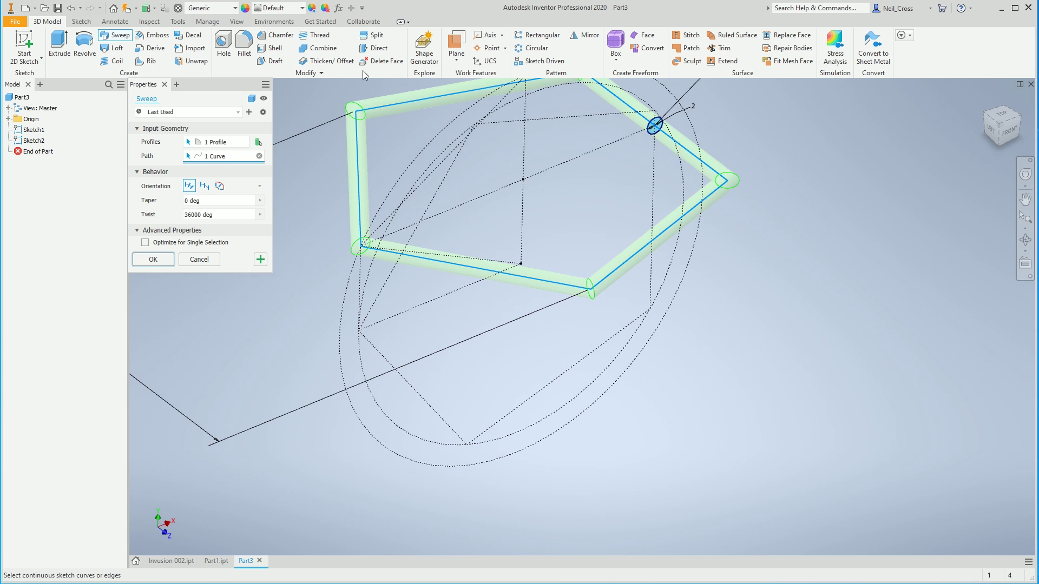
left_click(153, 261)
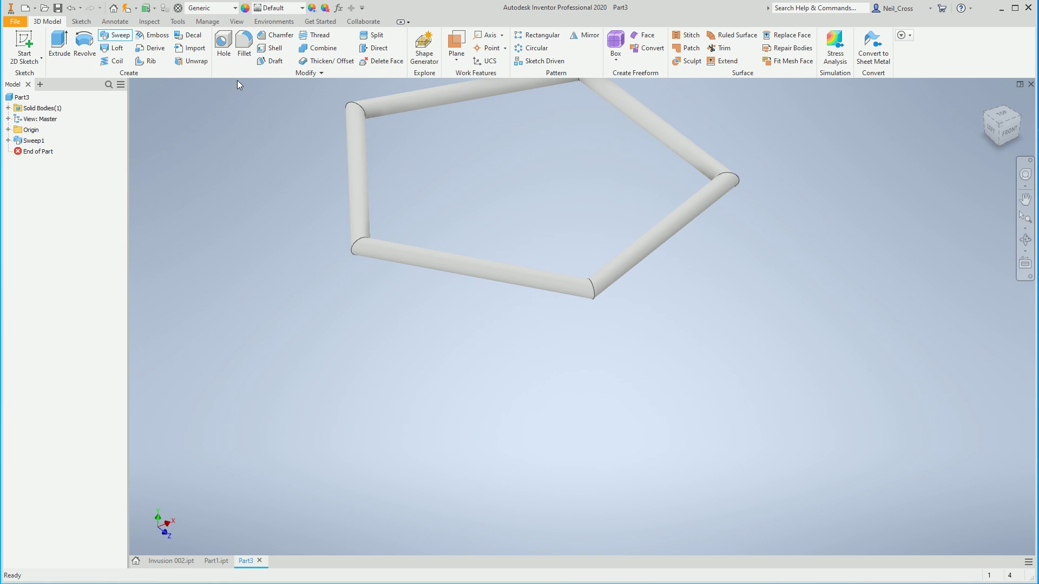
Try an All Rounds fillet and edit its radius, then cancel it.
left_click(239, 40)
left_click(303, 206)
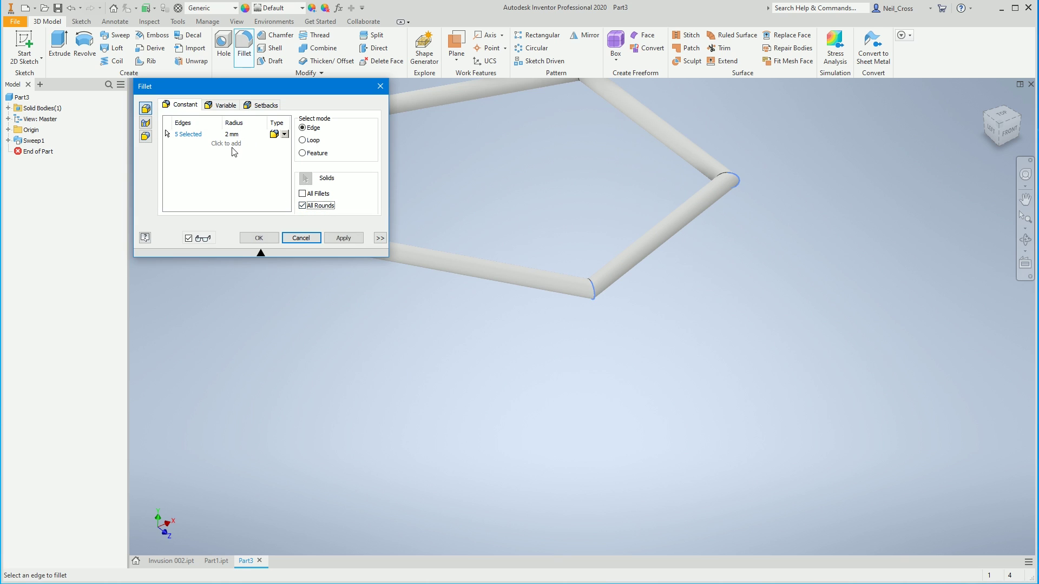
left_click(229, 135)
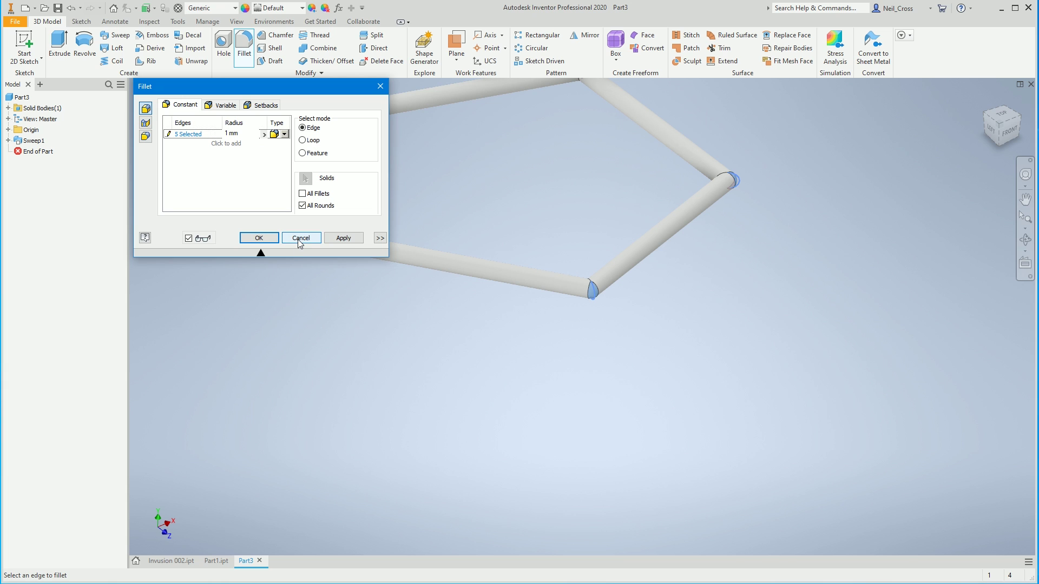
key("Home")
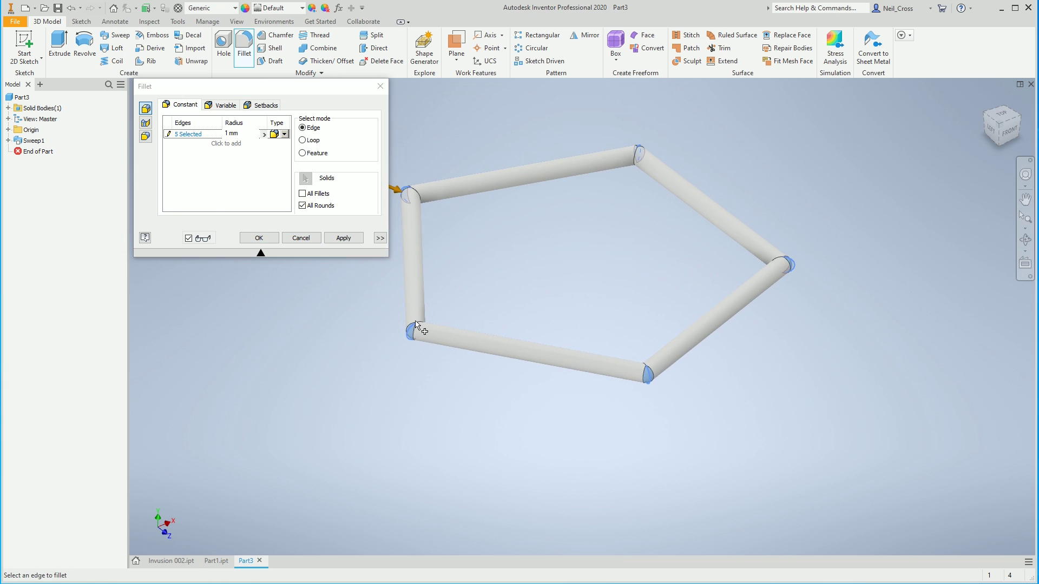
left_click(310, 239)
Fillet four individually picked corner edges of the ring, then orbit to inspect them.
left_click(244, 46)
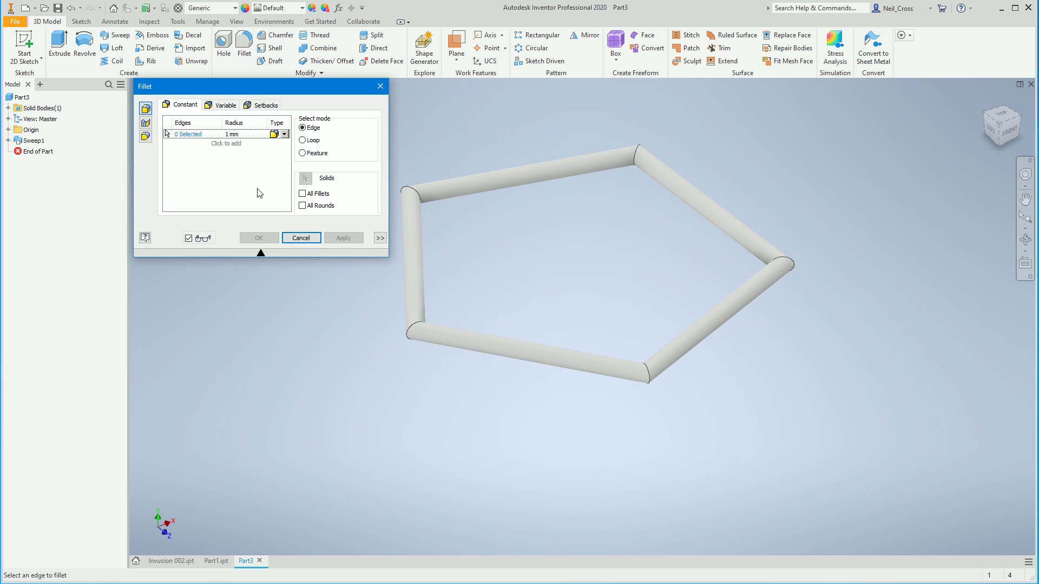
left_click(411, 331)
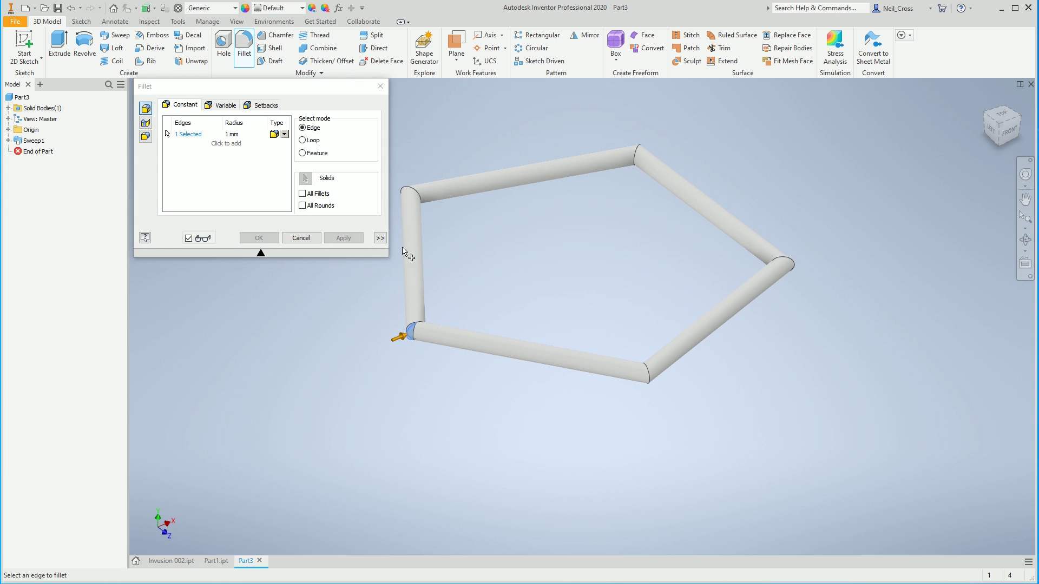
left_click(409, 194)
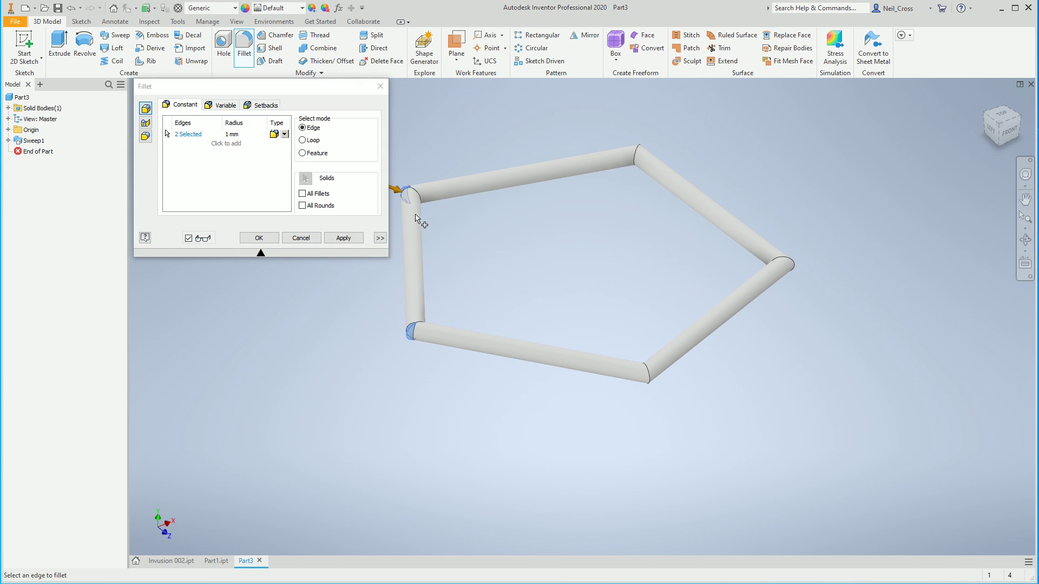
left_click(644, 147)
left_click(794, 272)
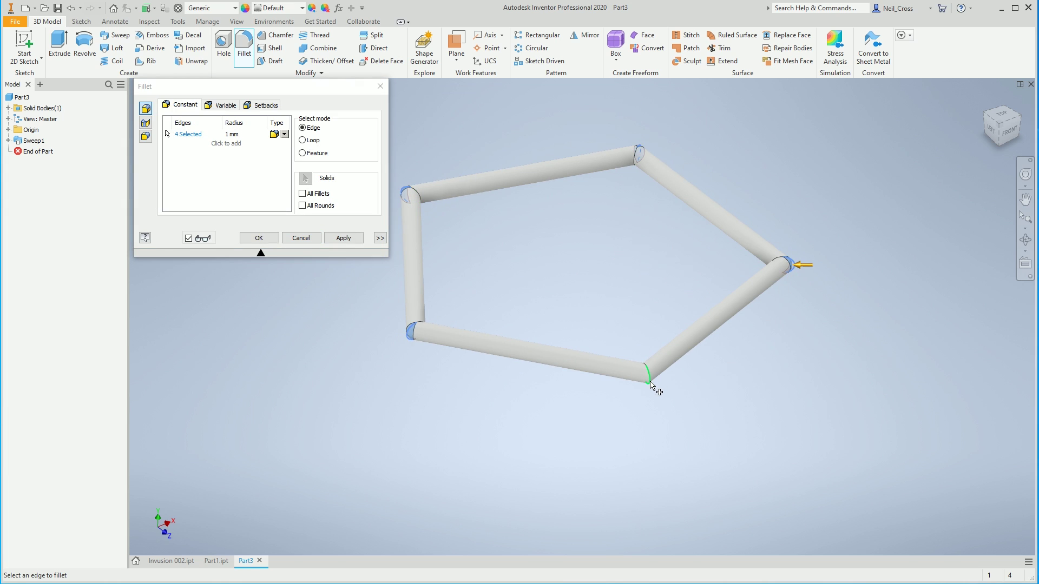
left_click(257, 239)
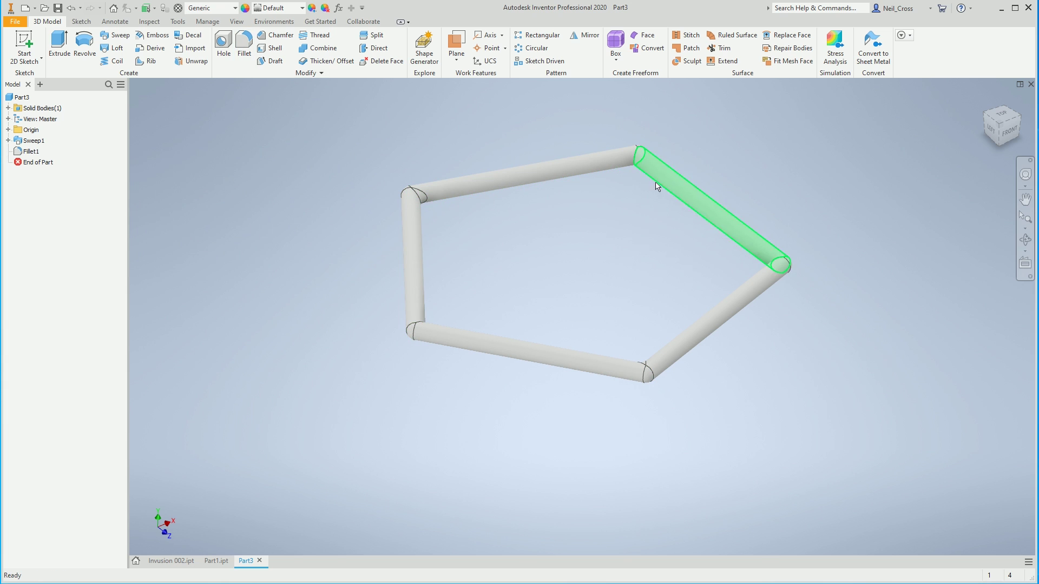
middle_click_drag(614, 360, 709, 427, "shift")
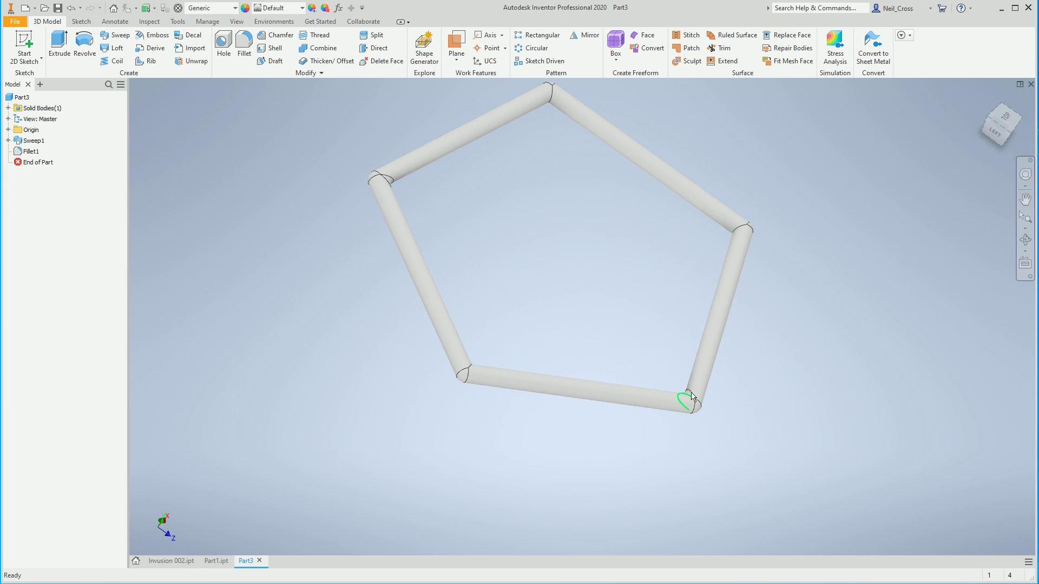
Undo that fillet and redo it as a 1 mm All Rounds fillet on every corner.
left_click(73, 9)
left_click(243, 43)
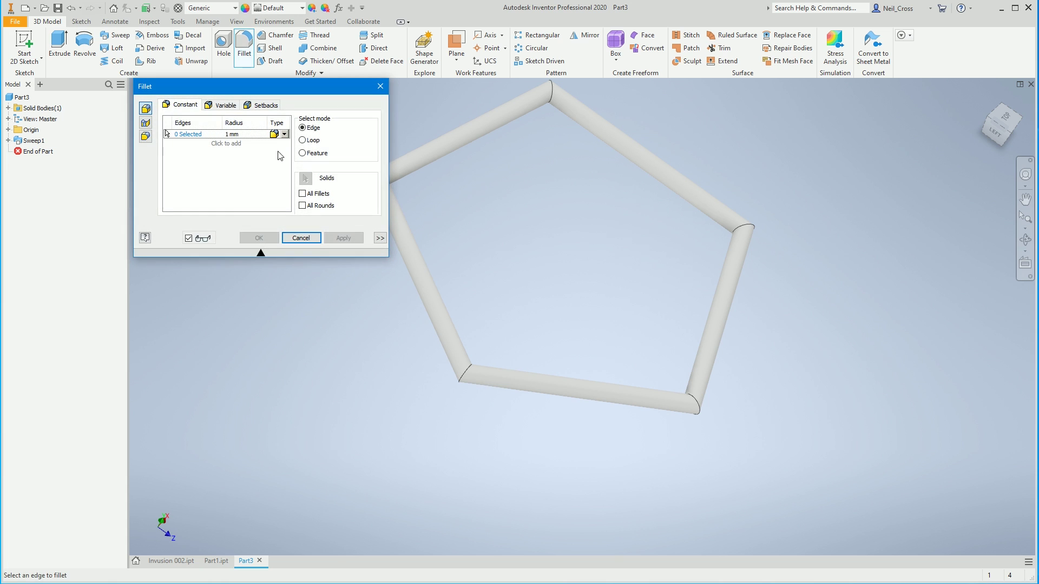
left_click(302, 205)
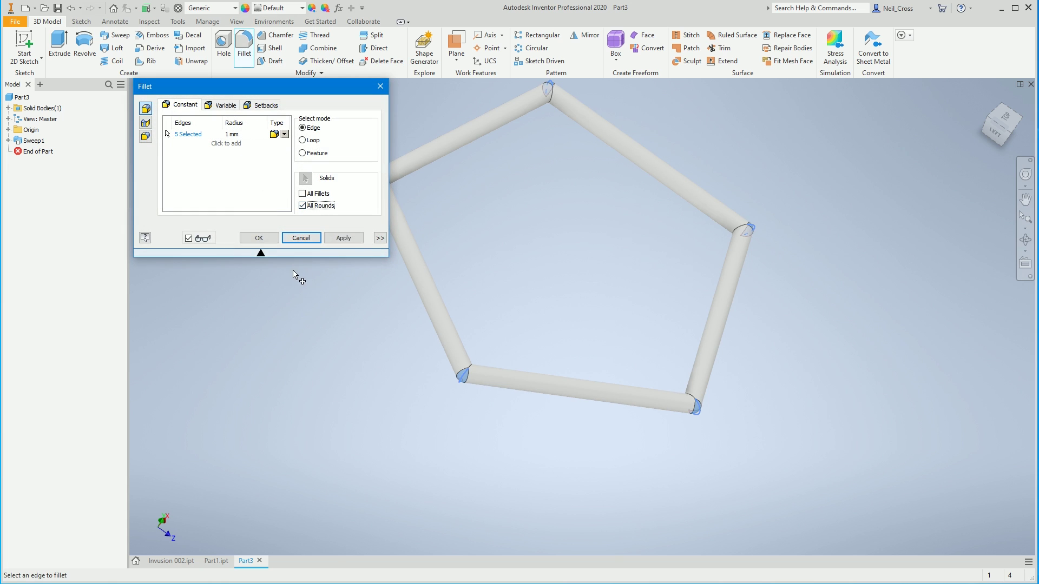
left_click(259, 238)
middle_click_drag(297, 245, 402, 172, "shift")
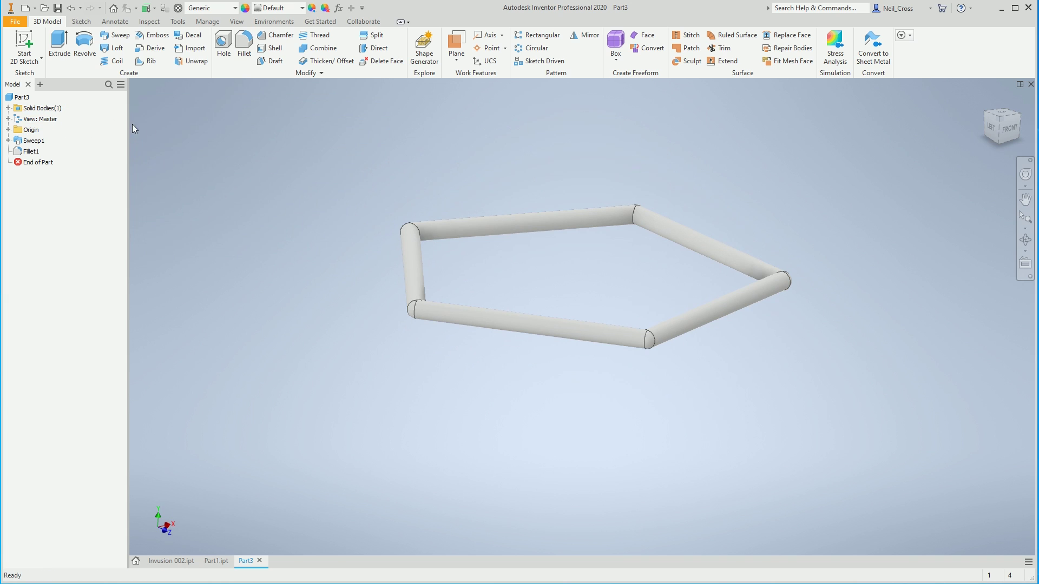
Share Sketch1 and create Work Axis1 along its dashed construction line.
left_click(9, 141)
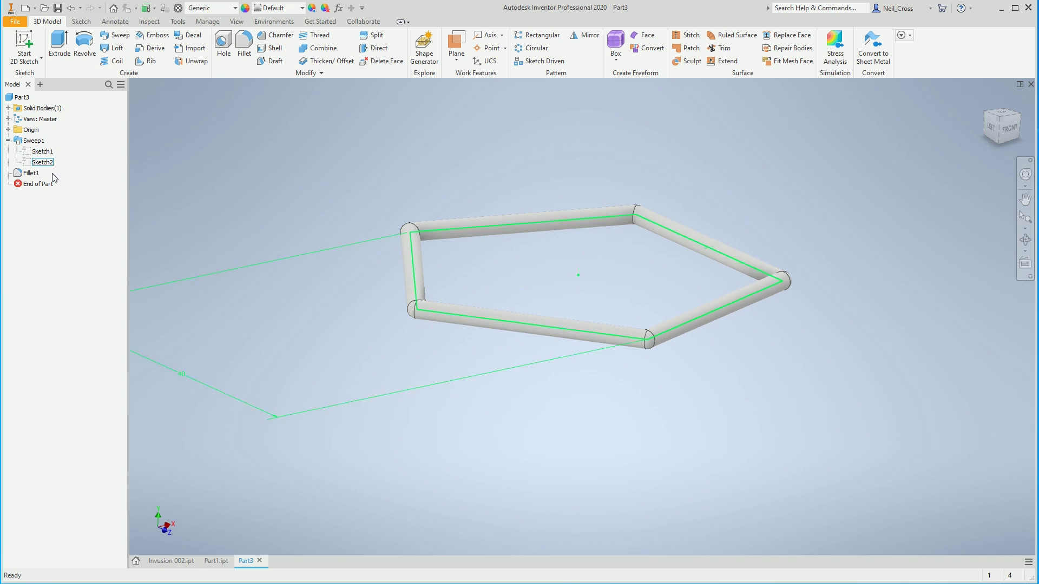
right_click(42, 156)
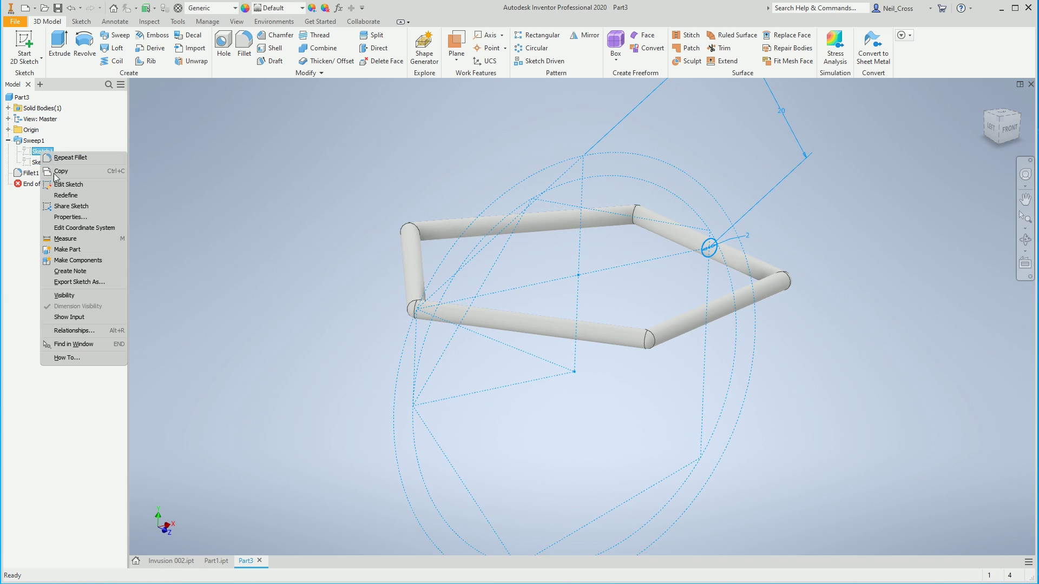
left_click(76, 209)
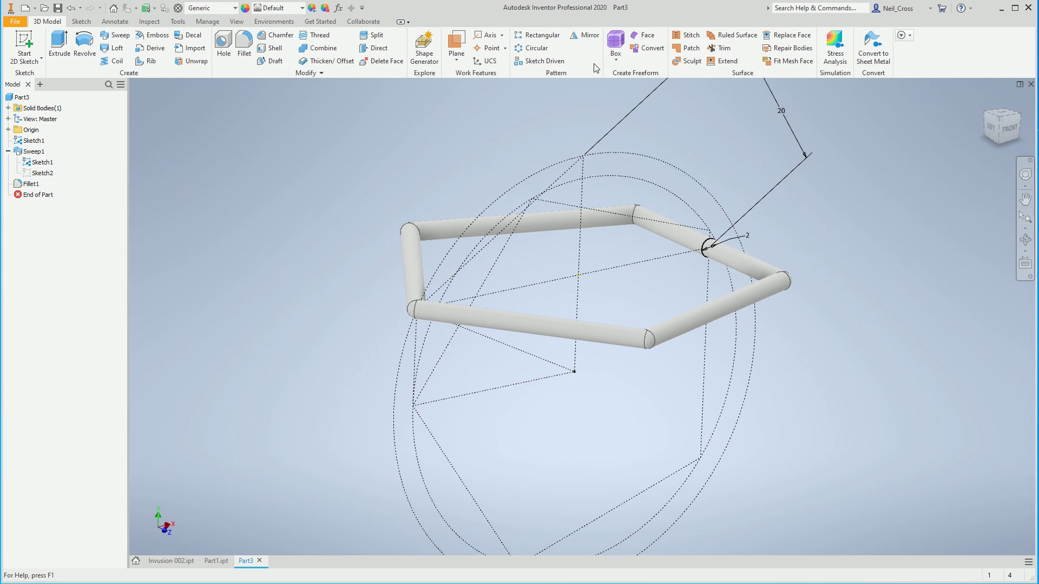
left_click(487, 35)
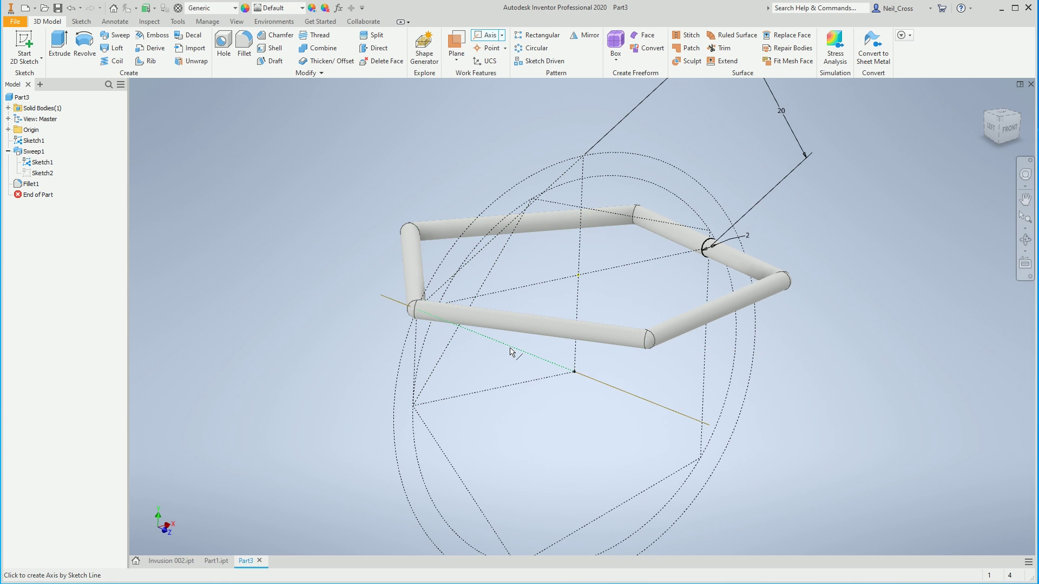
left_click(494, 341)
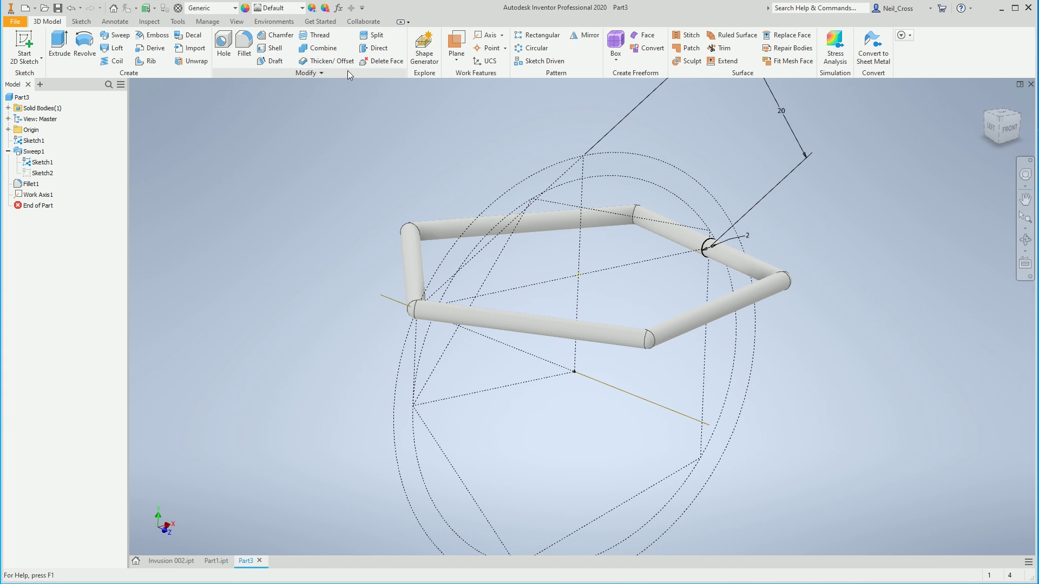
Circular-pattern the solid tube ring around Work Axis1.
left_click(535, 48)
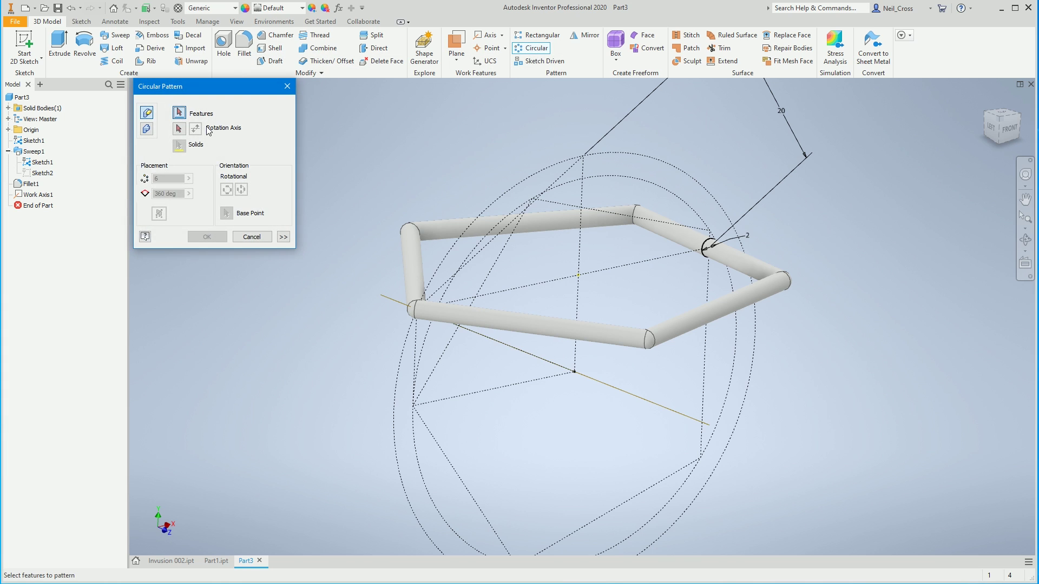
left_click(146, 129)
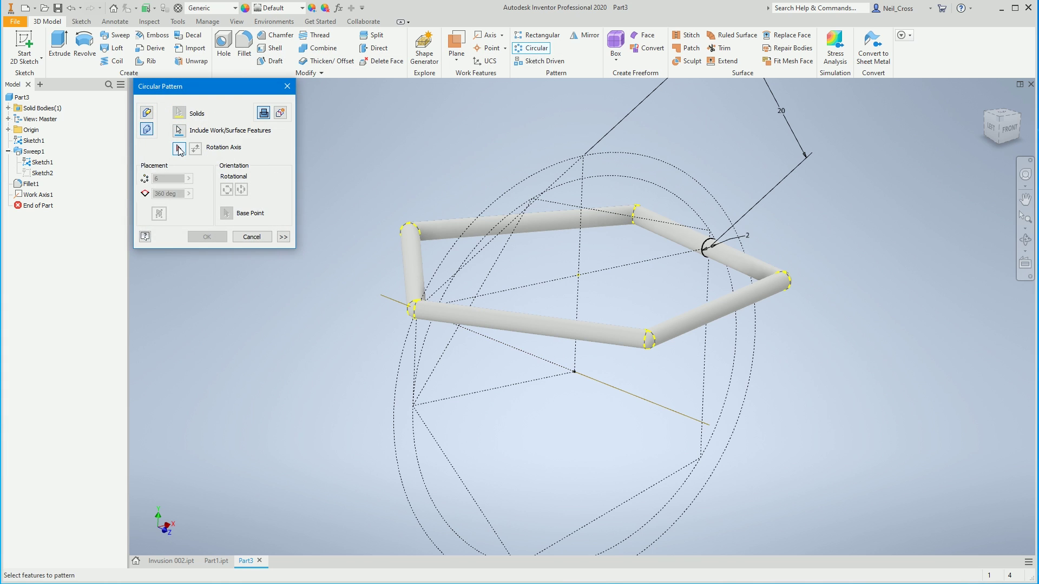
left_click(179, 148)
left_click(547, 360)
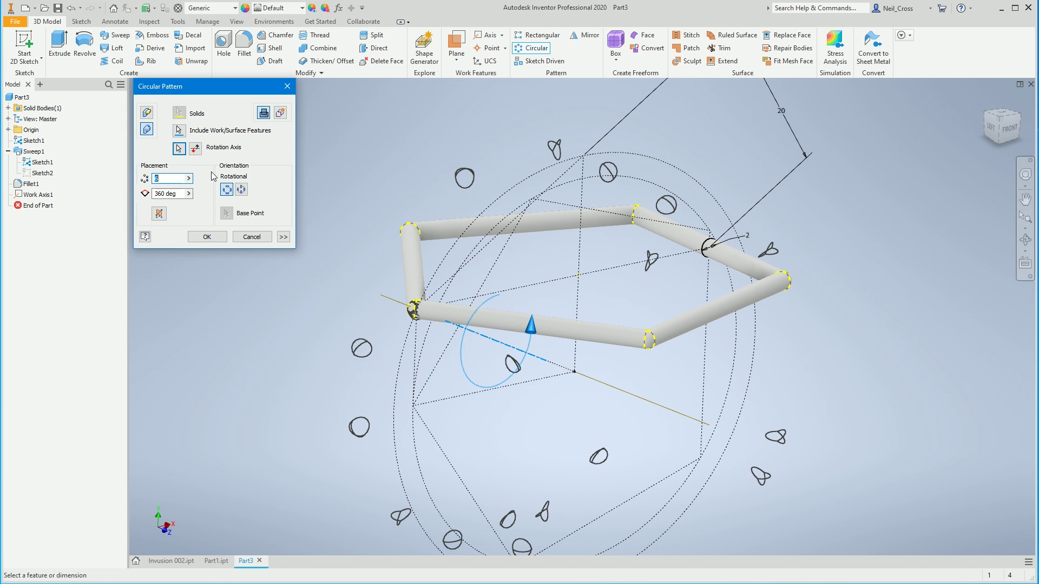
left_click(207, 236)
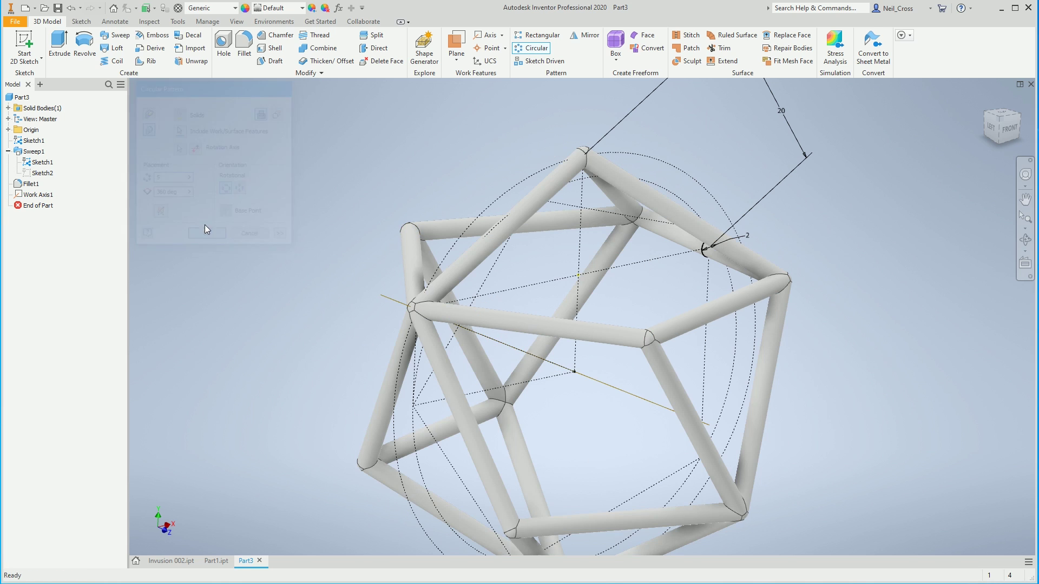
Circular-pattern the solid body again around the origin Y Axis.
left_click(534, 48)
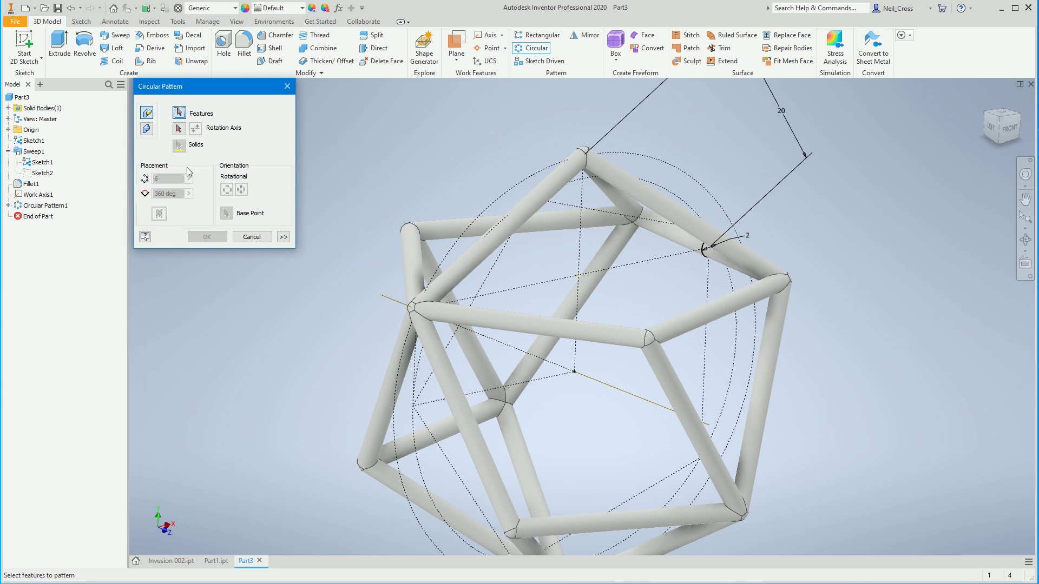
left_click(146, 129)
left_click(180, 148)
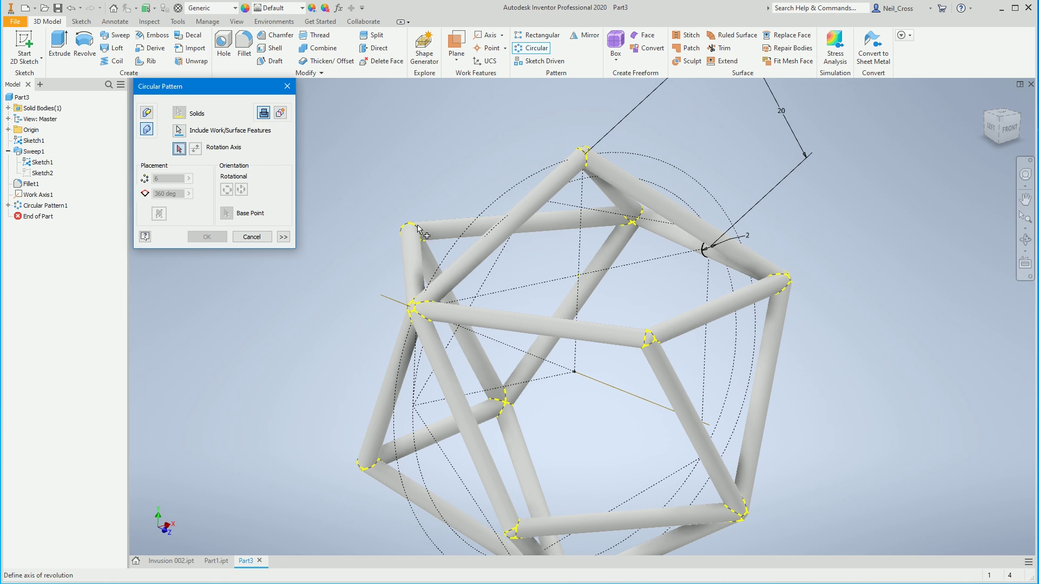
left_click(8, 129)
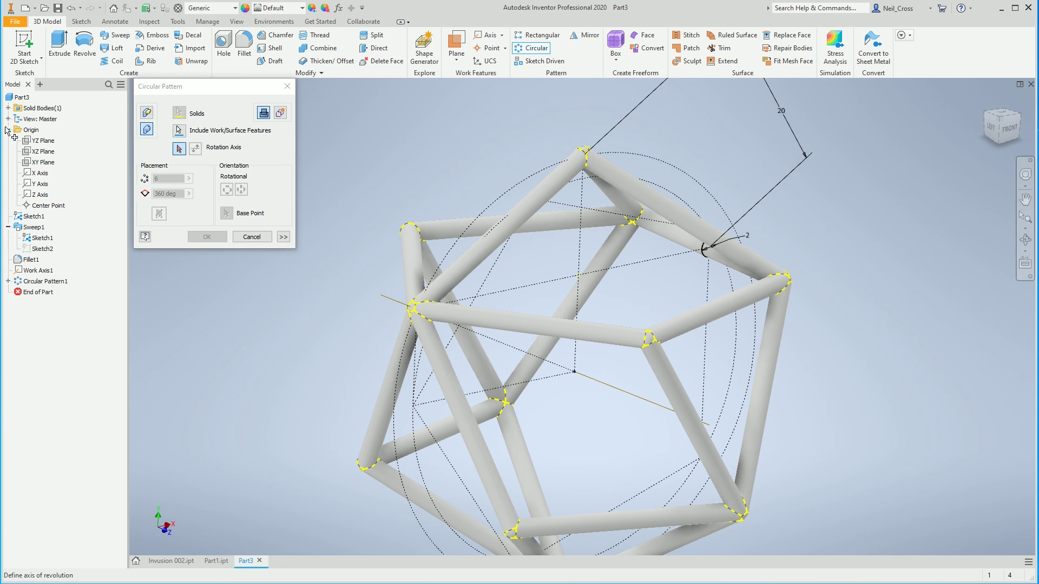
left_click(43, 186)
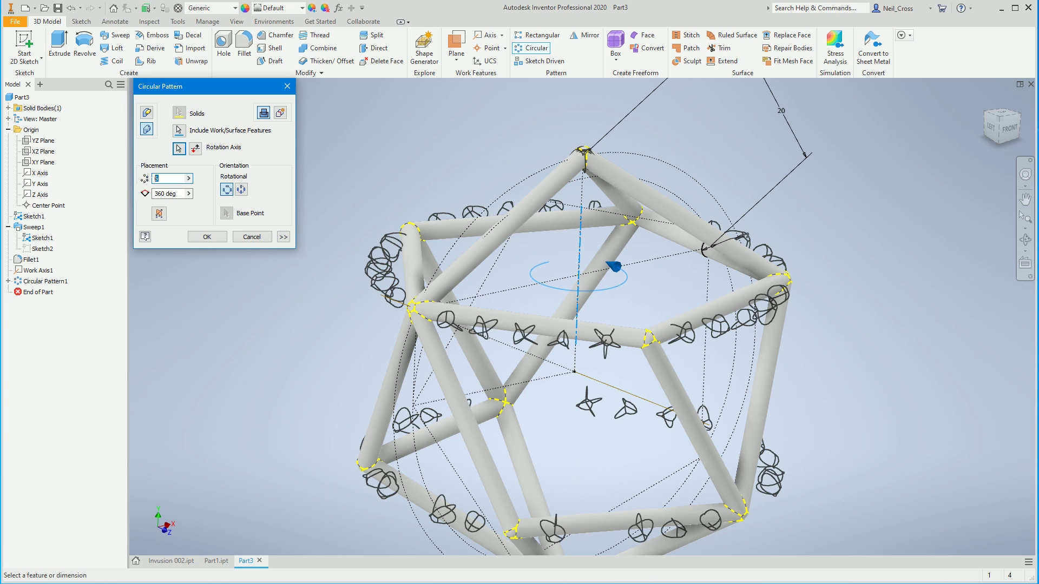
left_click(207, 237)
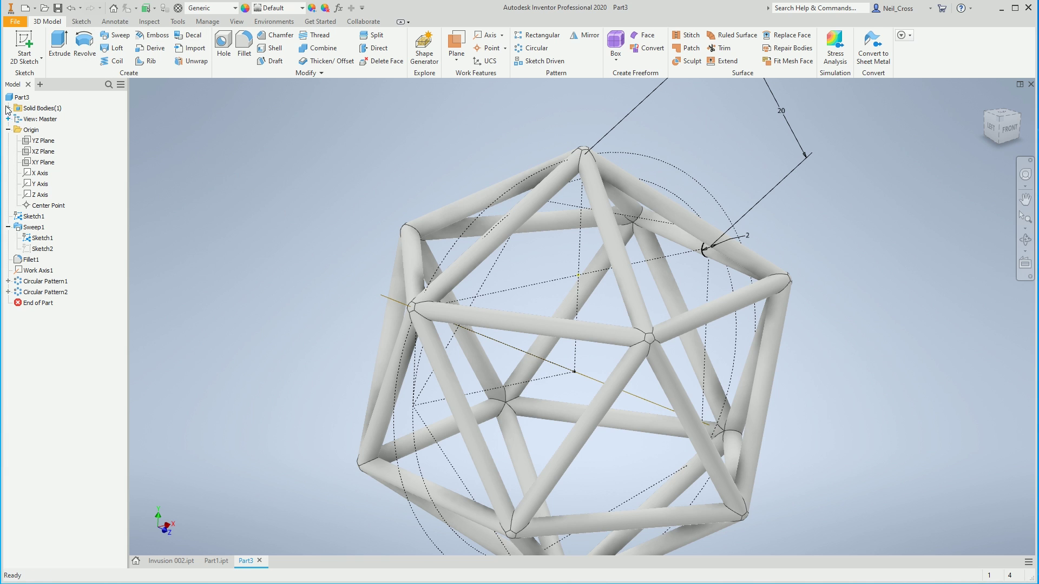
right_click(22, 98)
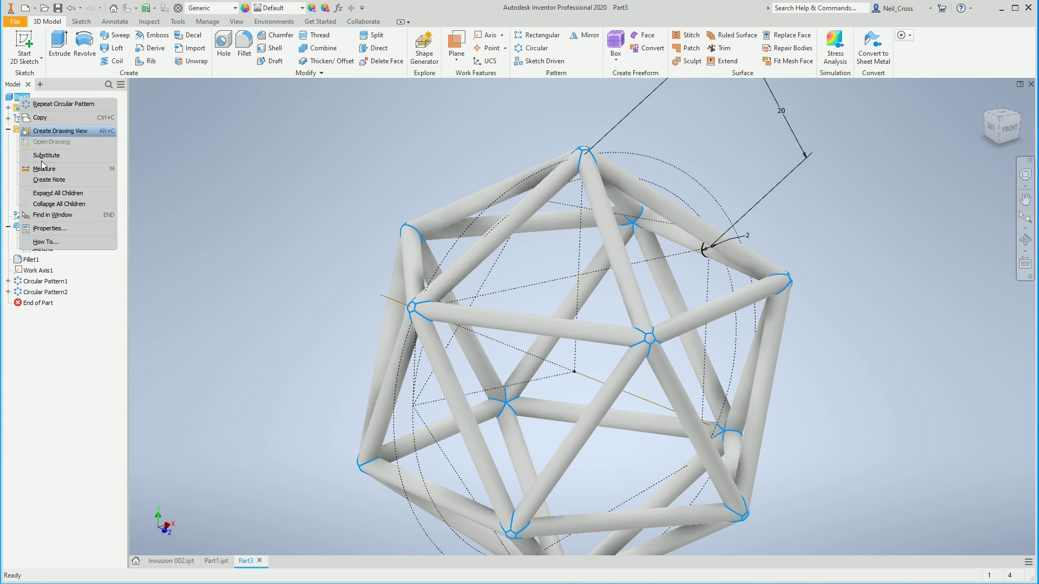
left_click(43, 228)
left_click(668, 133)
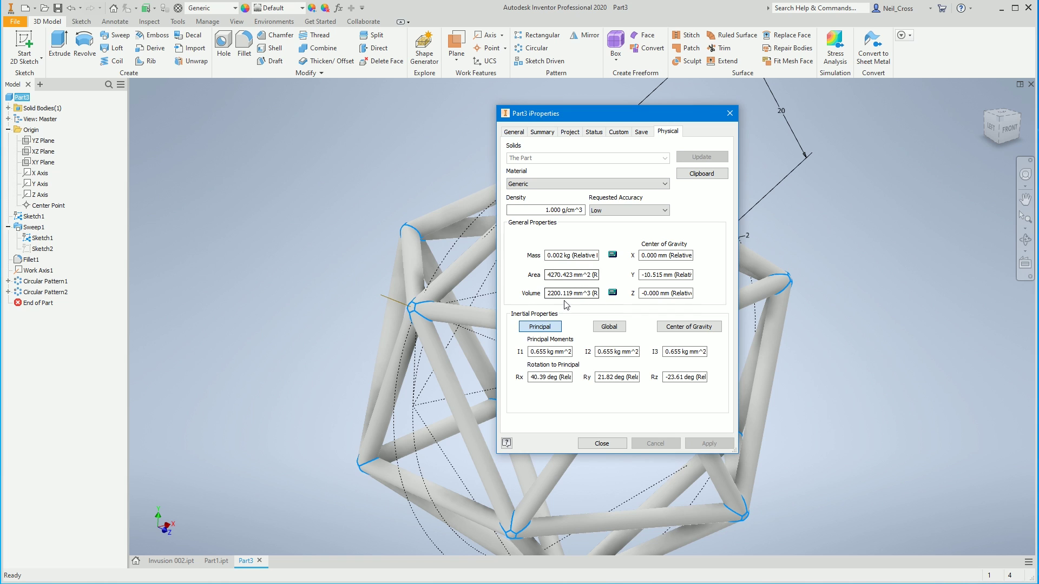
left_click(728, 114)
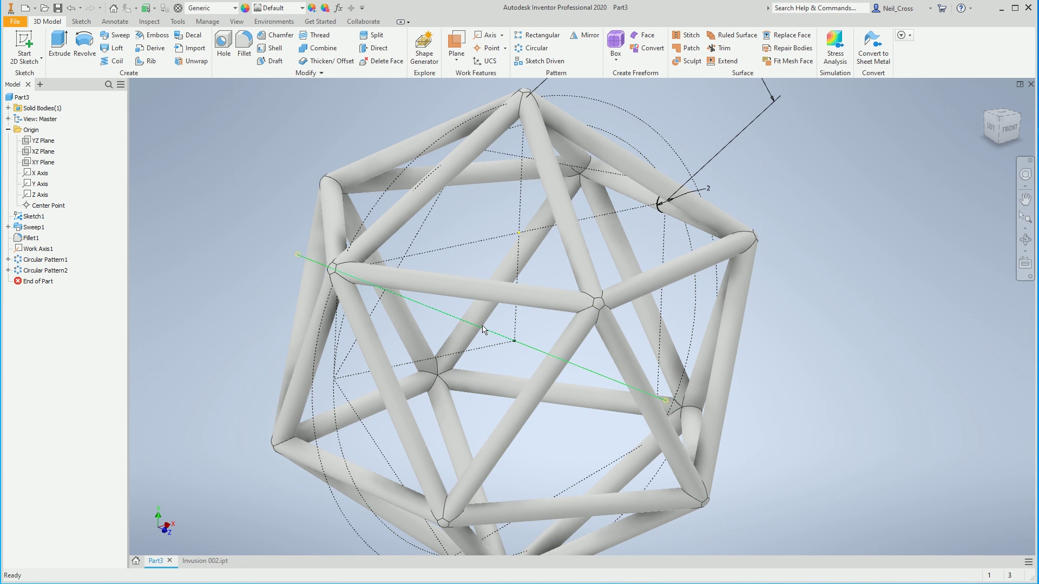
Switch to Invusion 002.ipt and move End of Part up to just below Circular Pattern5.
left_click(205, 560)
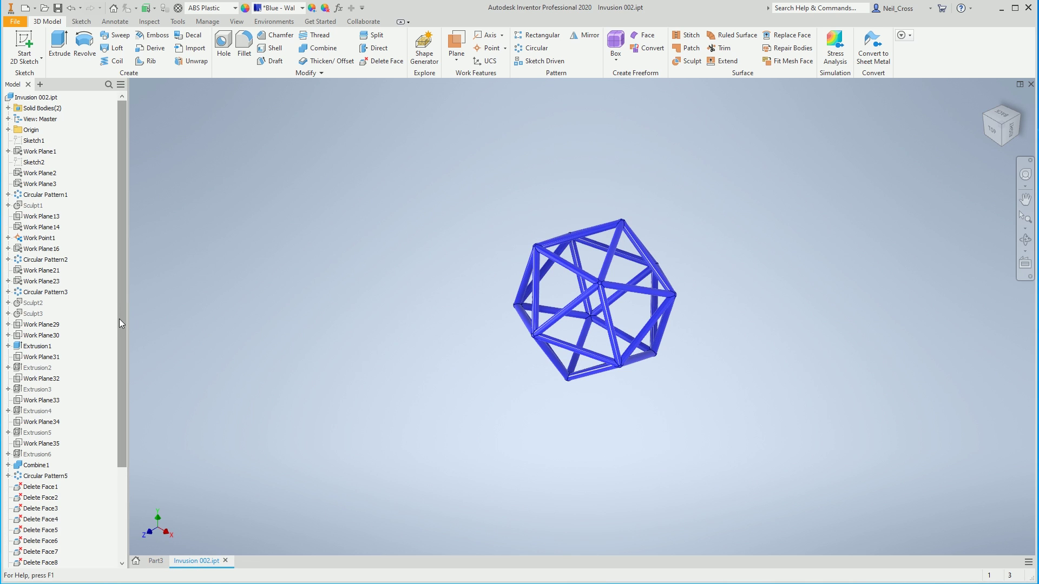
left_click_drag(122, 322, 132, 304)
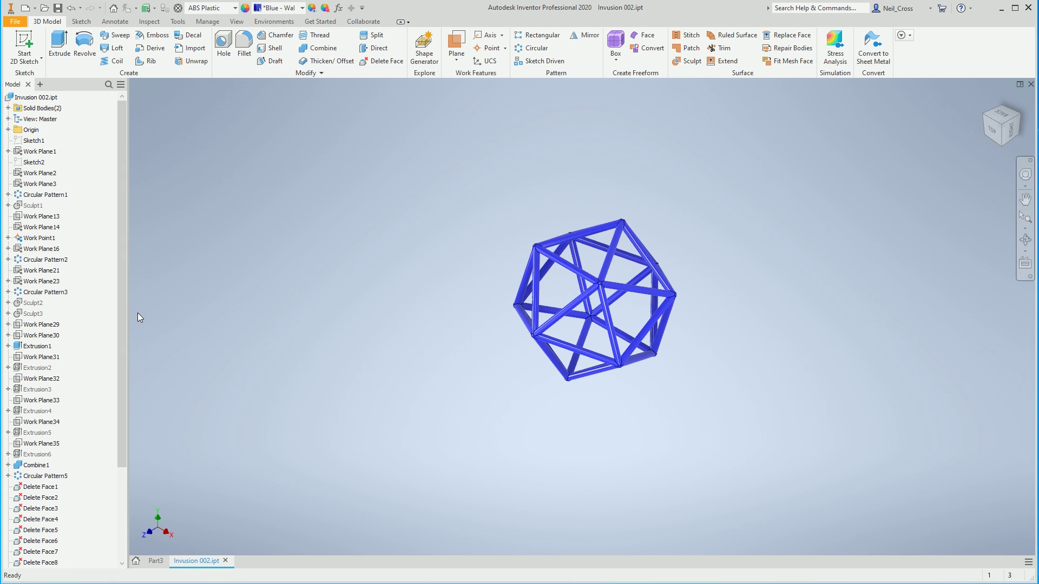
left_click_drag(124, 339, 127, 451)
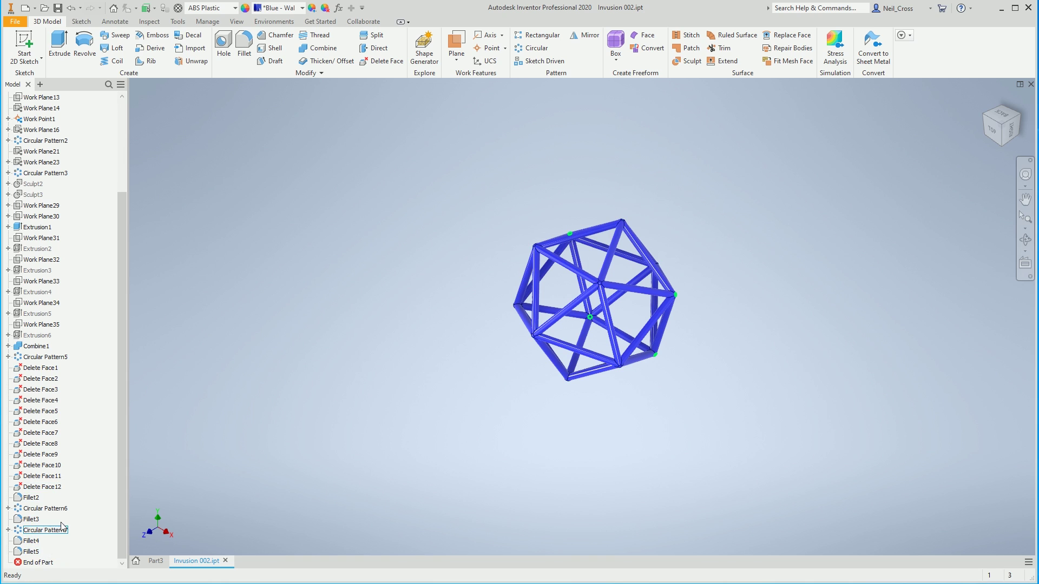
left_click_drag(119, 481, 135, 407)
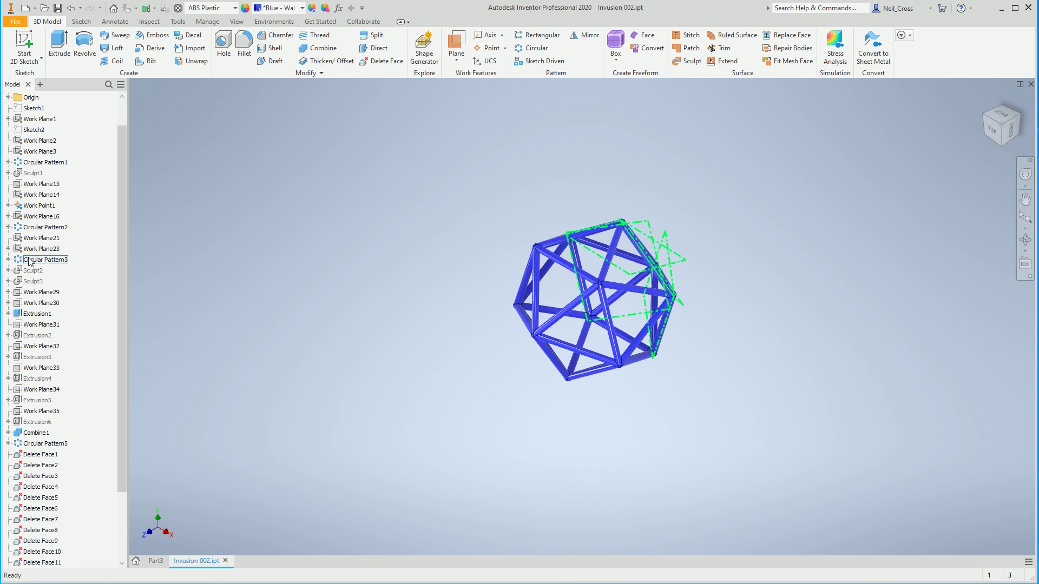
scroll(70, 460, "down", 3)
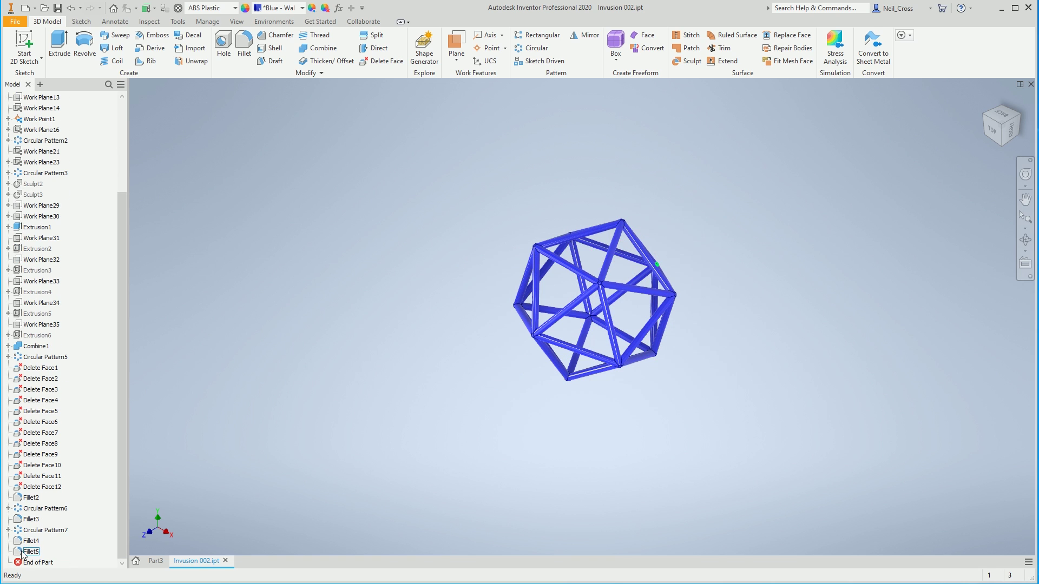
left_click(35, 563)
mouse_move(35, 560)
left_mouse_down()
mouse_move(56, 342)
mouse_move(41, 370)
left_mouse_up()
left_click(41, 347)
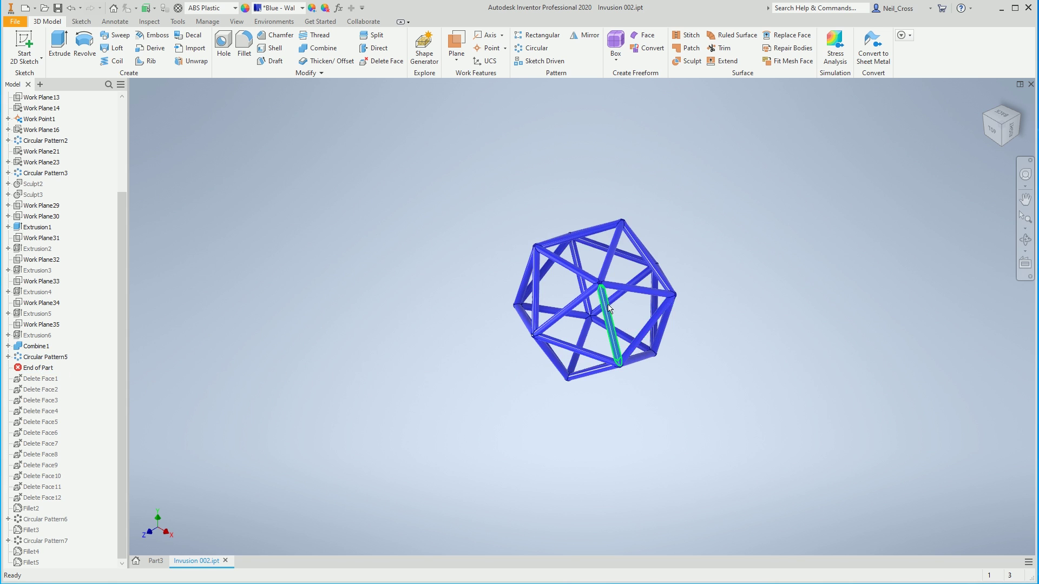
Zoom into a strut node and select its cap faces for Delete Face.
scroll(573, 263, "up", 5)
scroll(593, 401, "down", 1)
scroll(615, 406, "up", 6)
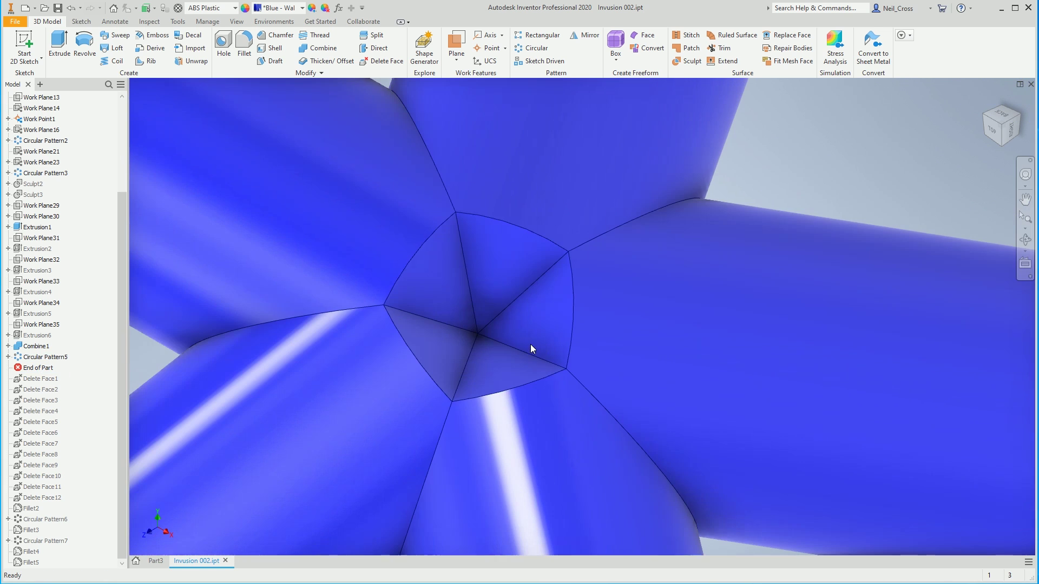
left_click(383, 61)
left_click(454, 265)
left_click(540, 263)
left_click(529, 301)
left_click(489, 355)
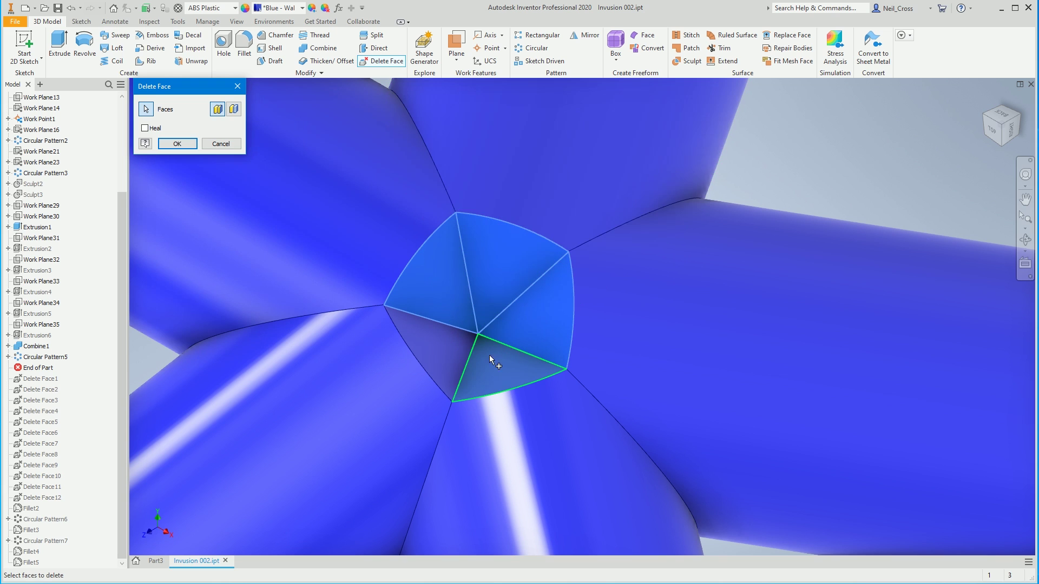
Tick Heal and apply the face deletion as Delete Face13, then zoom back out.
left_click(453, 348)
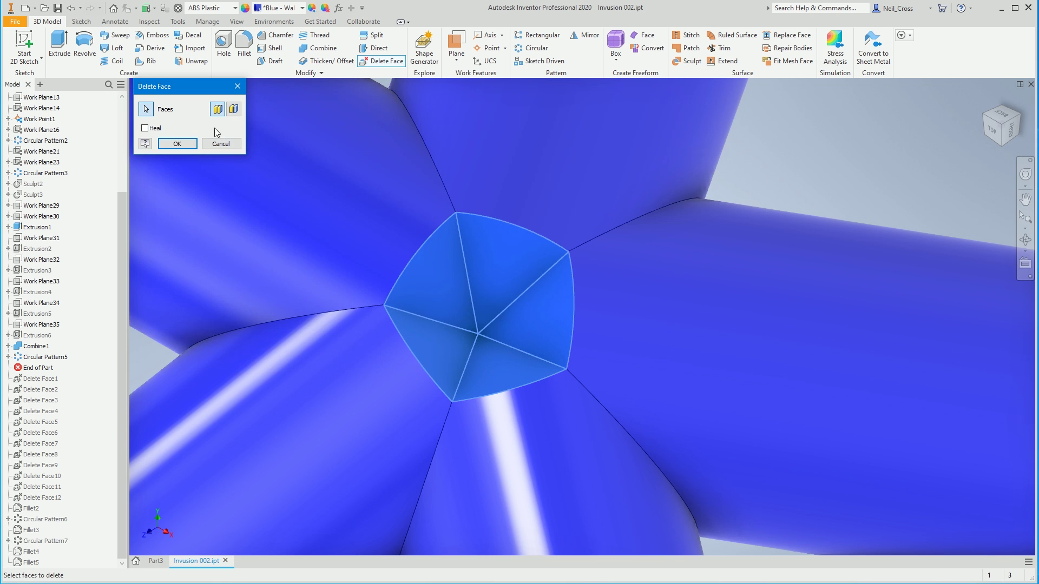
left_click(183, 147)
scroll(563, 285, "up", 2)
scroll(595, 322, "up", 3)
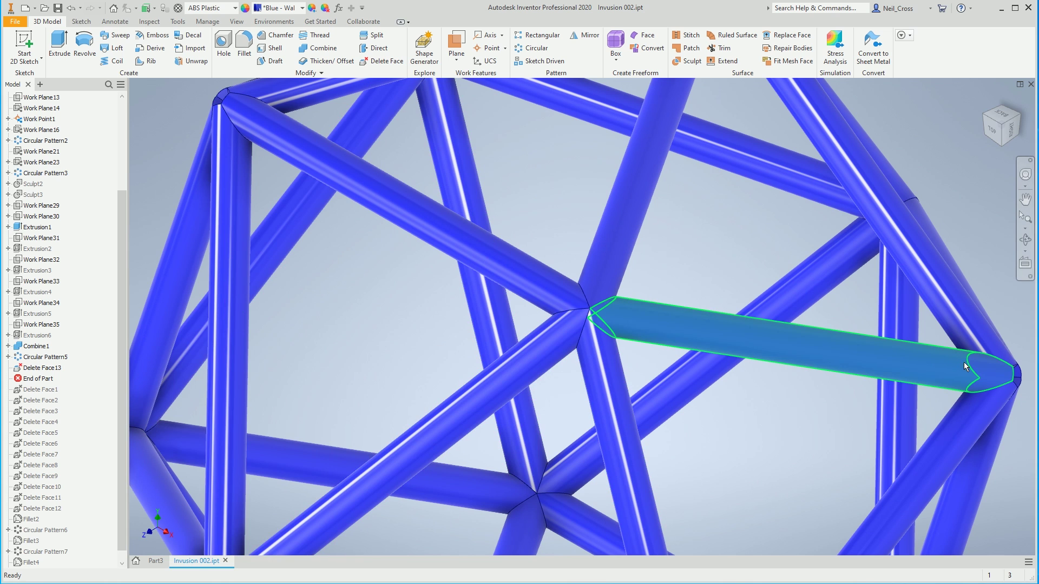
scroll(589, 313, "down", 4)
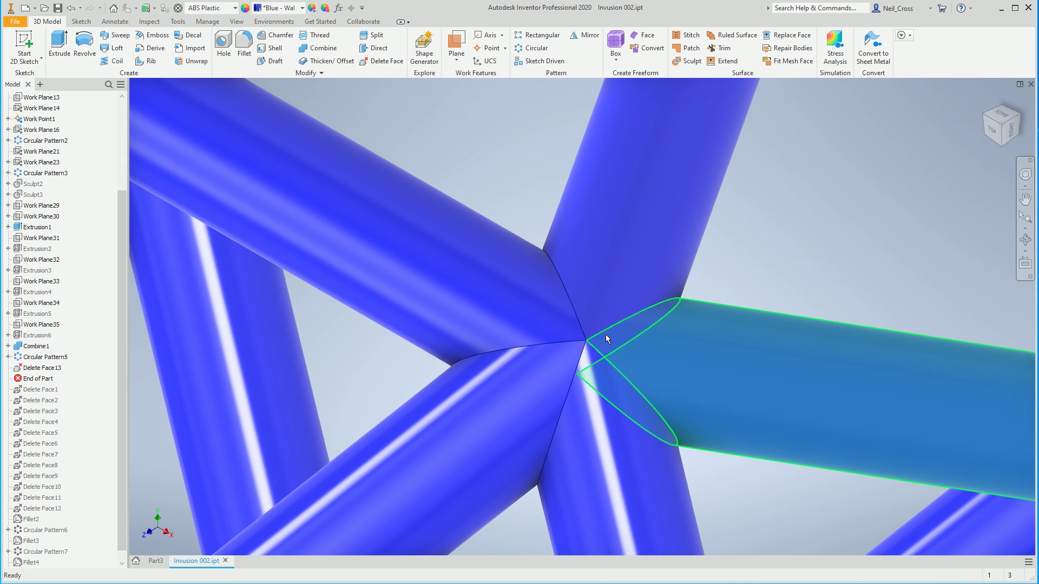
scroll(616, 351, "up", 3)
scroll(624, 331, "up", 3)
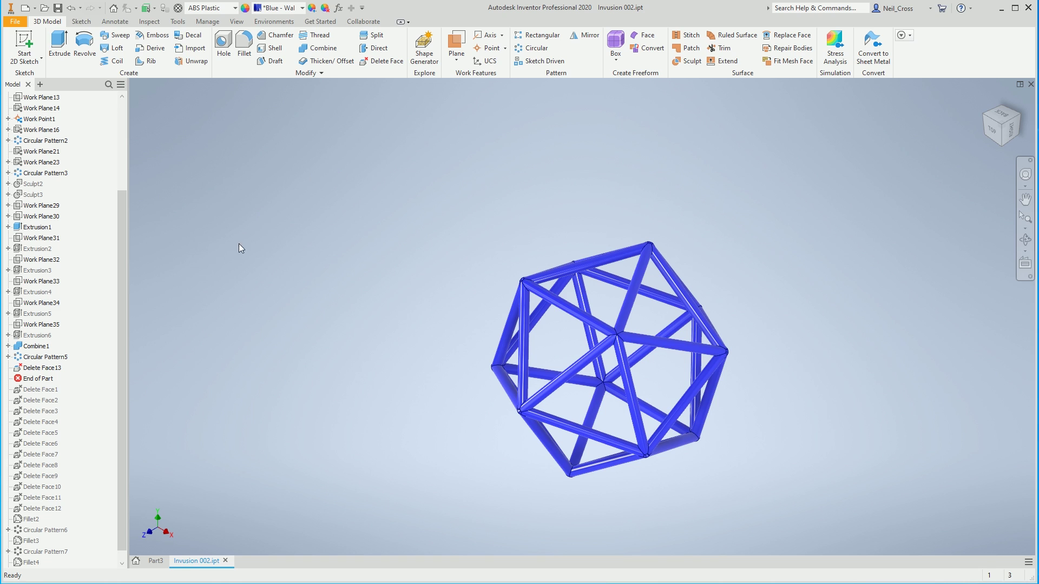
Move End of Part to the bottom of the tree, below Fillet5.
scroll(88, 349, "down", 1)
left_click_drag(46, 372, 51, 547)
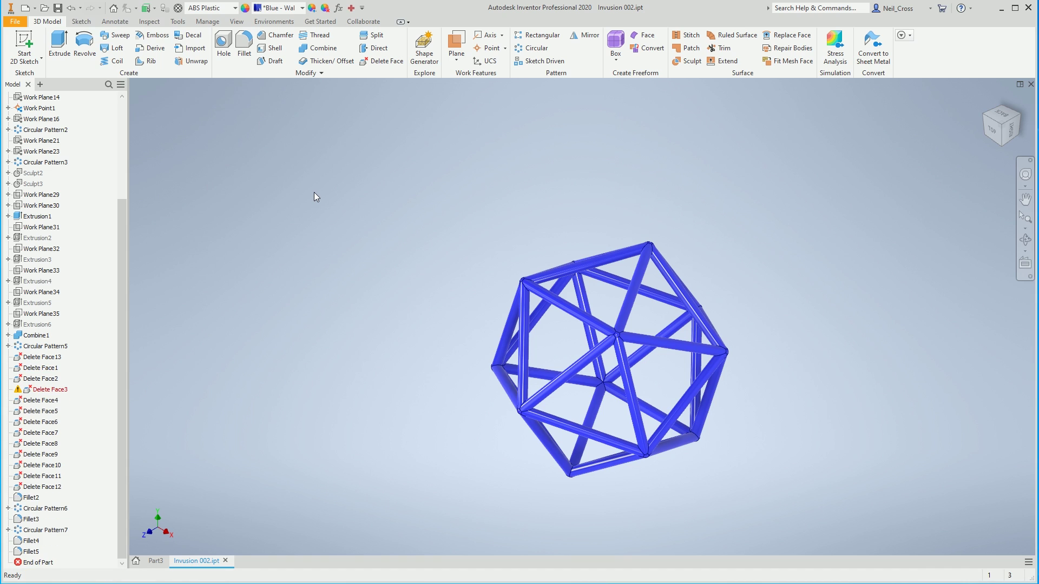